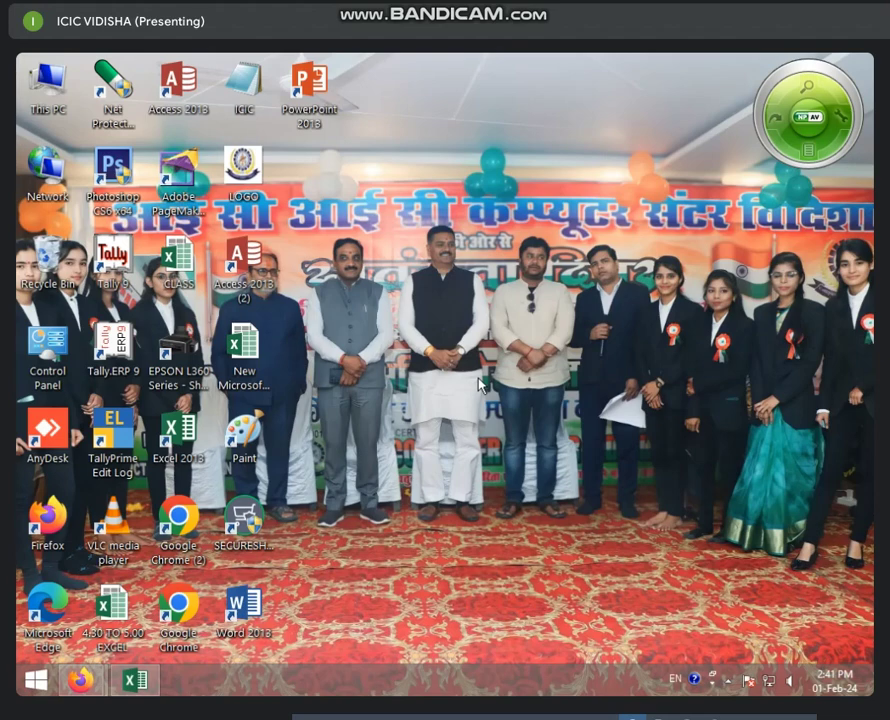
Refresh the desktop, then launch Excel 2013 and close its start screen.
right_click(622, 285)
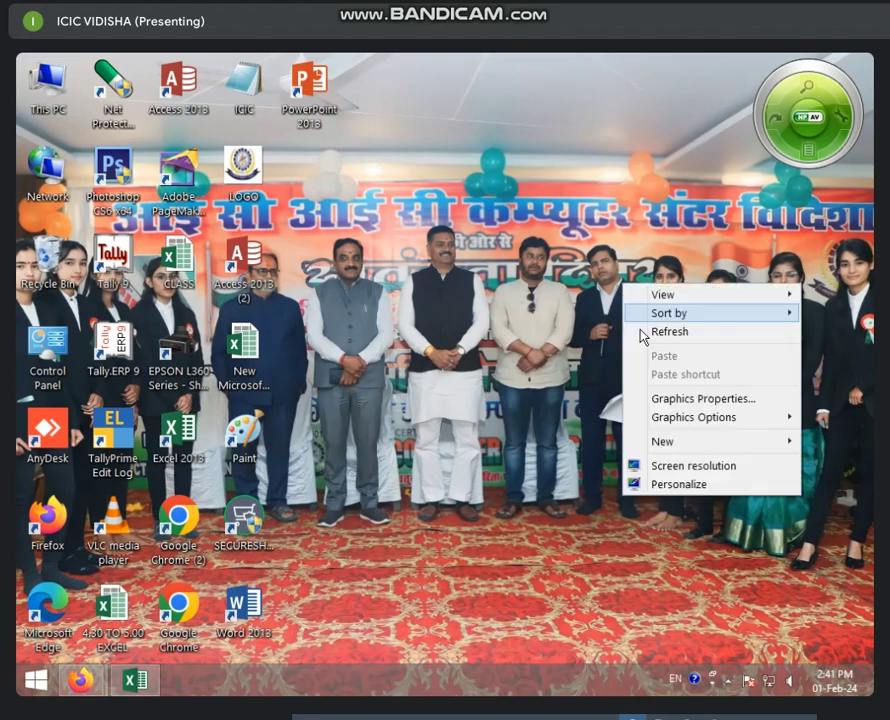
click(672, 333)
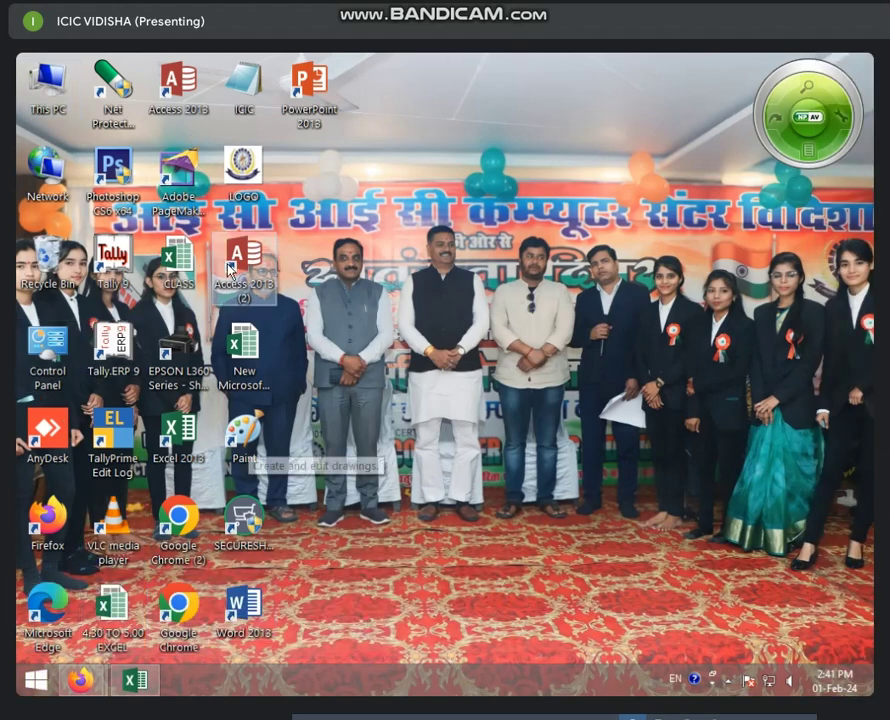
double_click(180, 432)
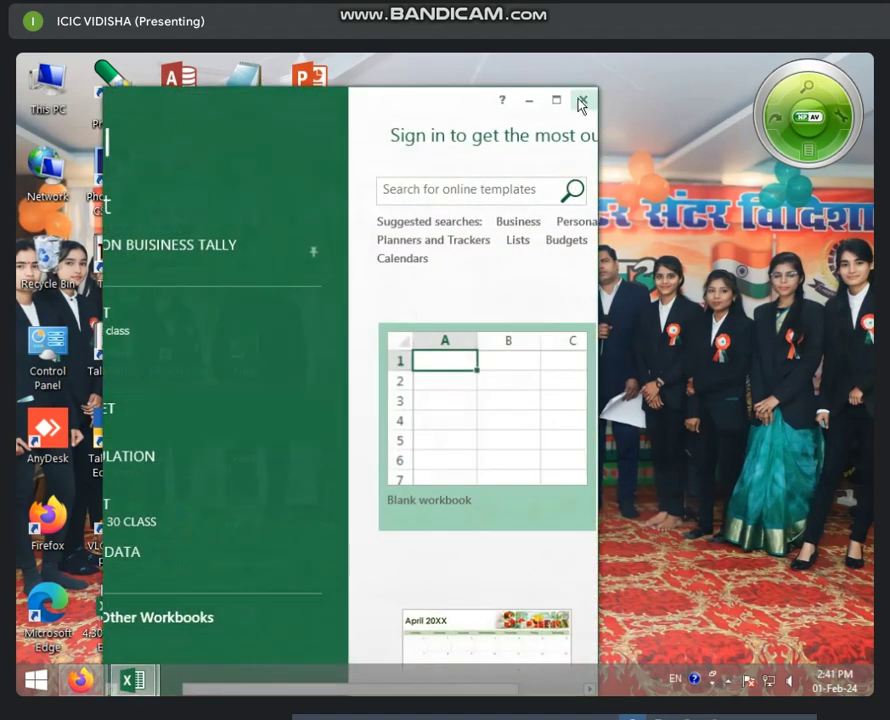
click(583, 99)
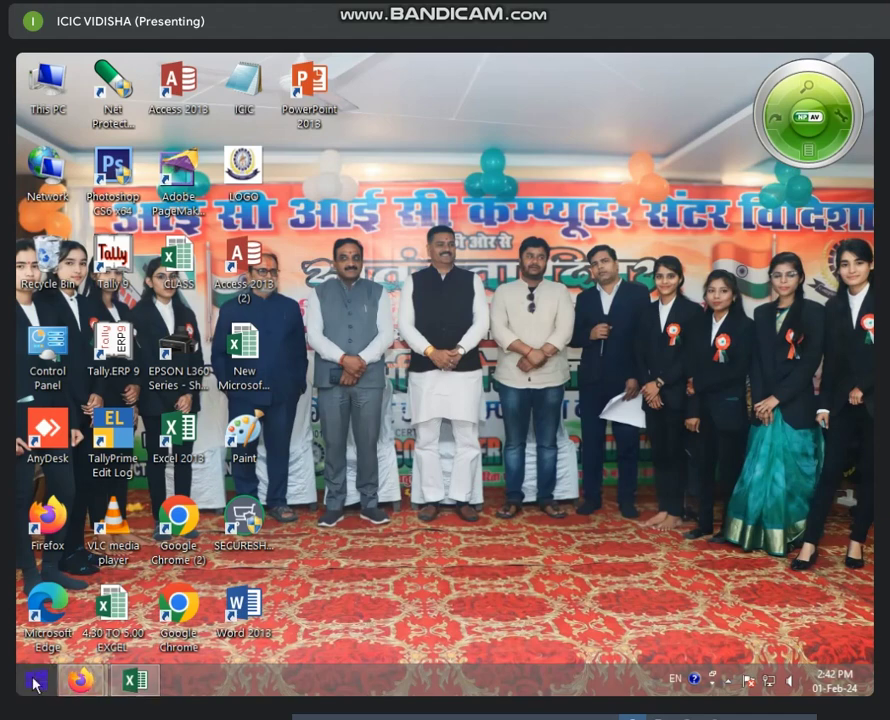
Search the Start screen for 'EXC' and view the Excel 2013 result's options before dismissing Search.
click(34, 682)
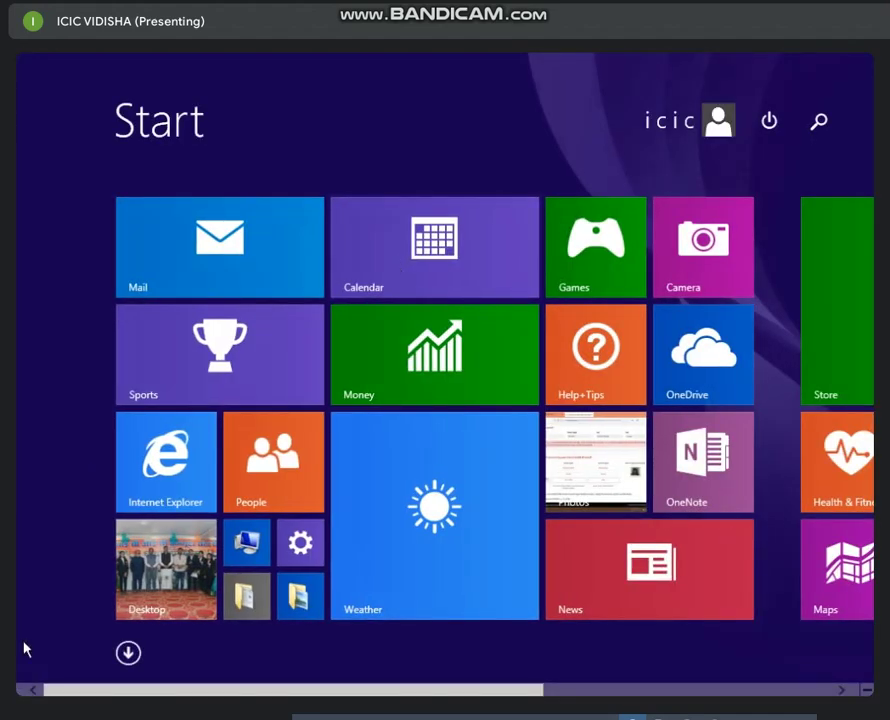
scroll(491, 390, down, 5)
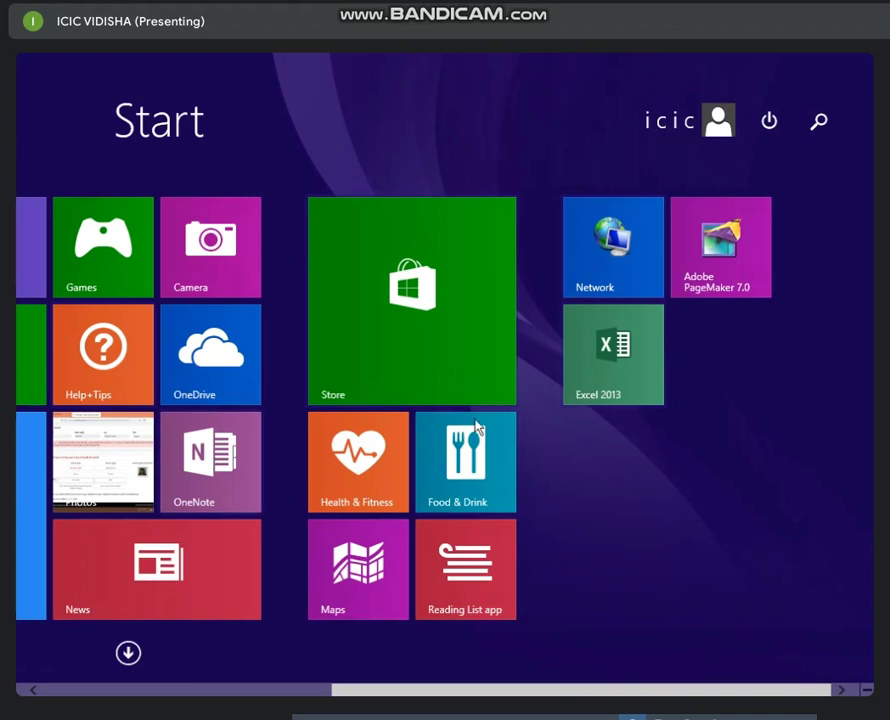
click(822, 122)
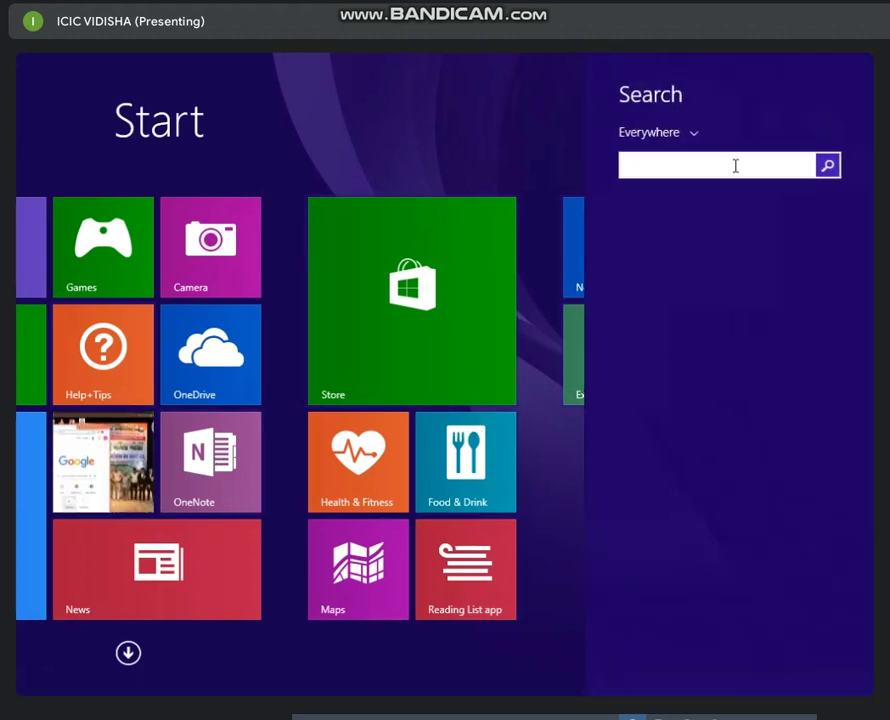
text(i)
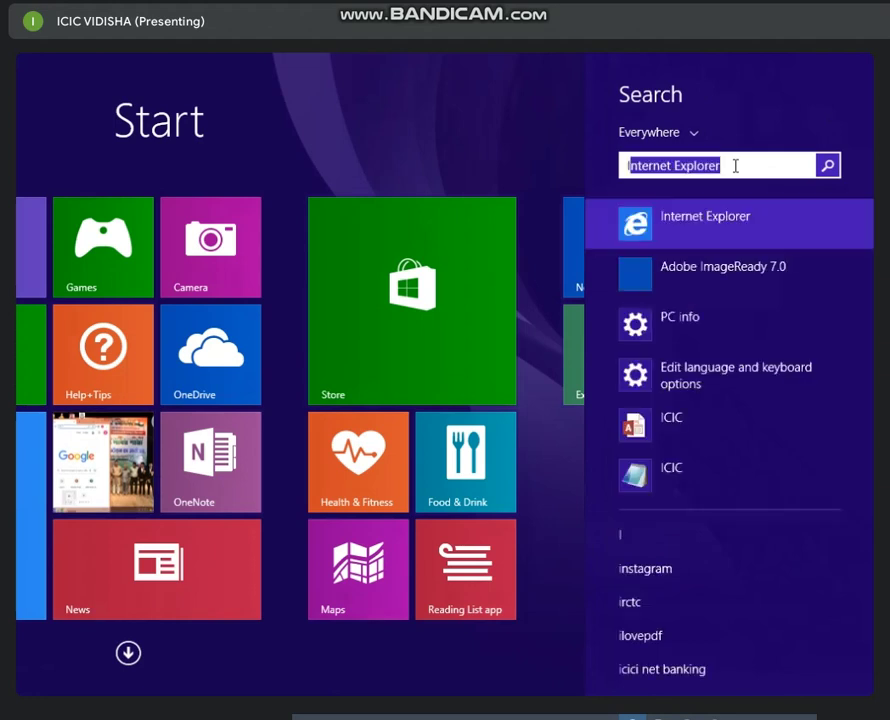
text(X)
key(BackSpace)
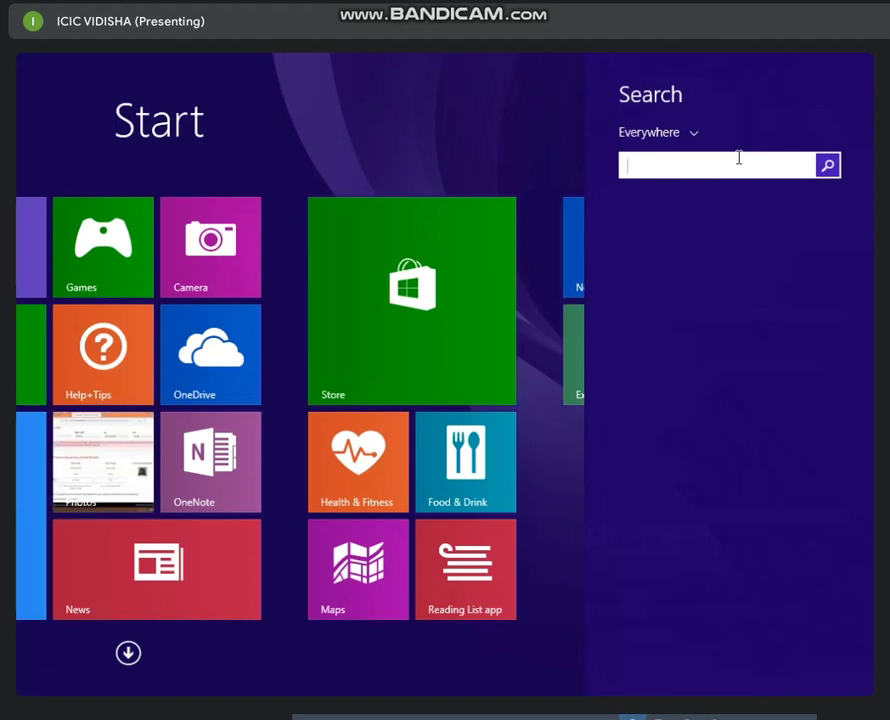
text(EX)
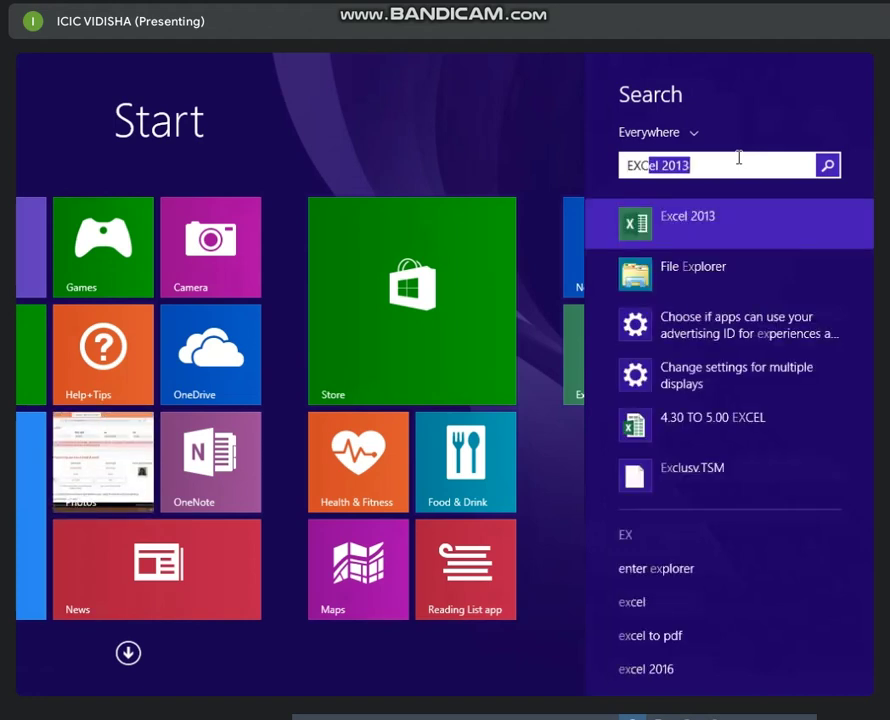
text(C)
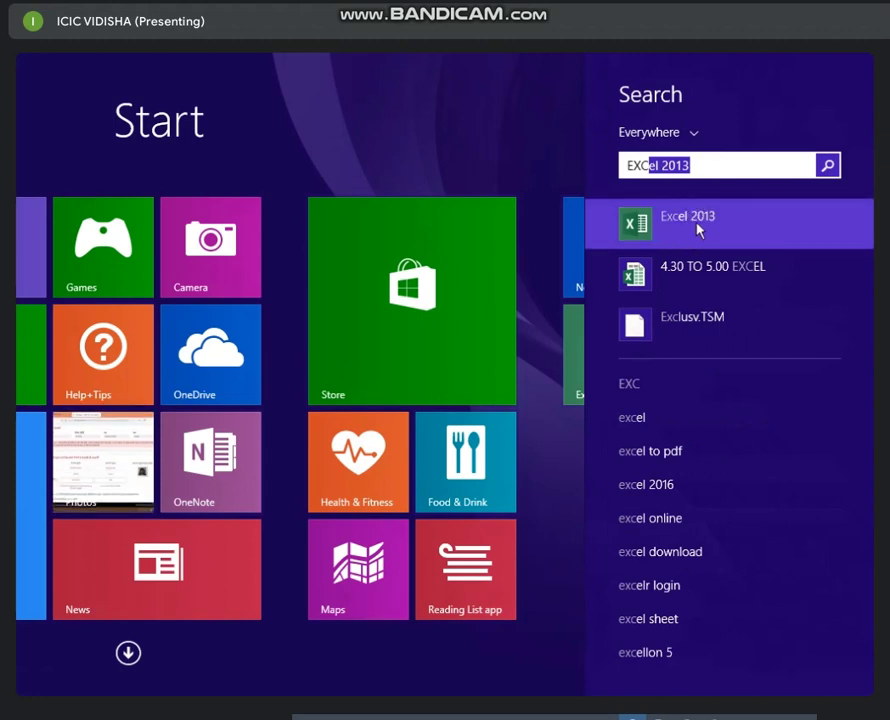
right_click(697, 230)
click(516, 170)
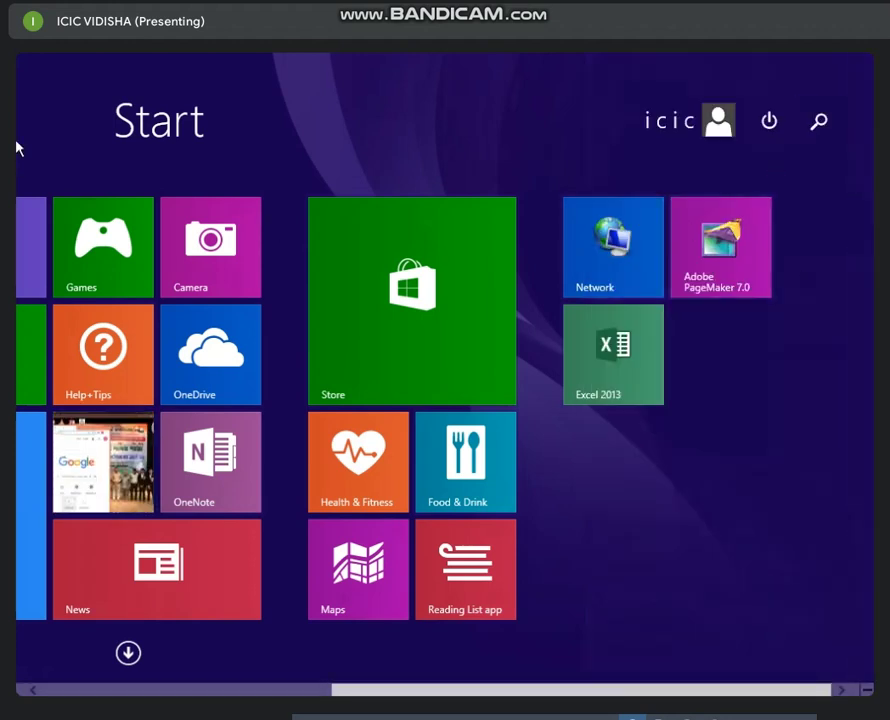
Unpin the Excel 2013 tile from the Start screen and go back to the desktop.
right_click(608, 350)
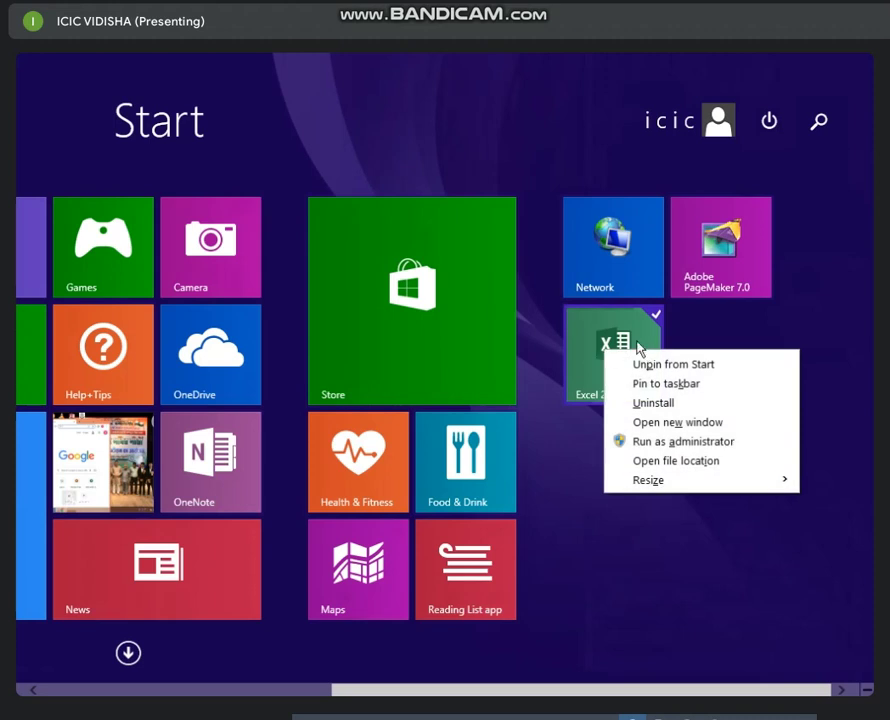
click(684, 366)
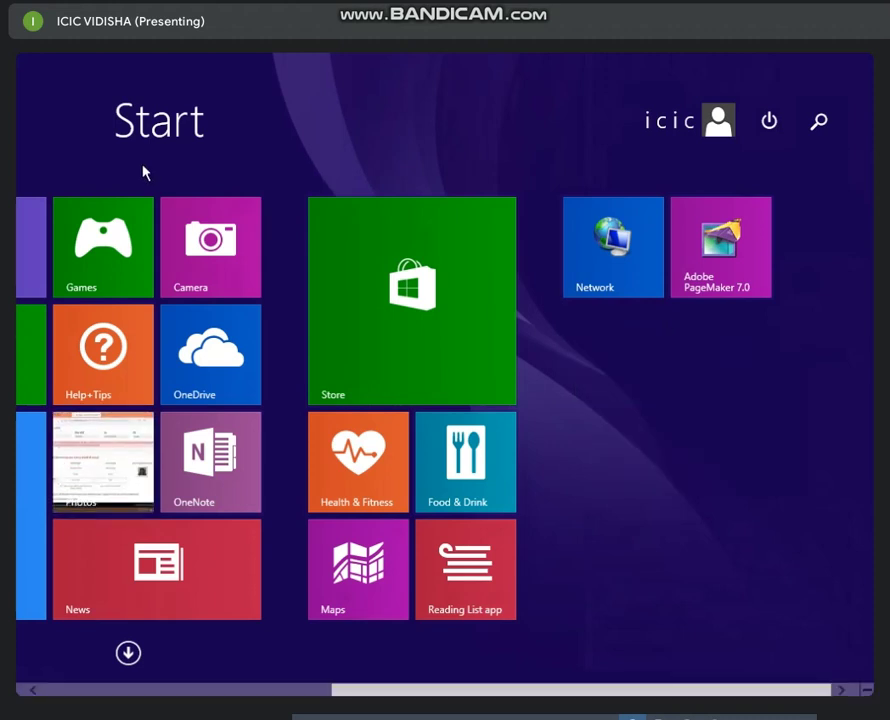
key(super)
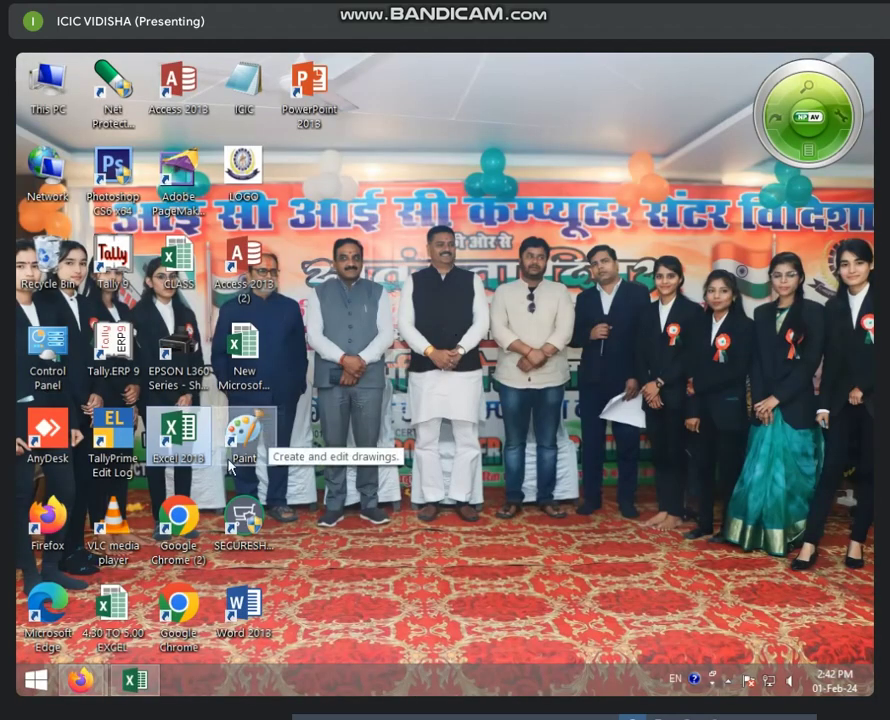
Leave the Excel 2013 shortcut name unchanged, deselect it, and refresh the desktop.
click(168, 460)
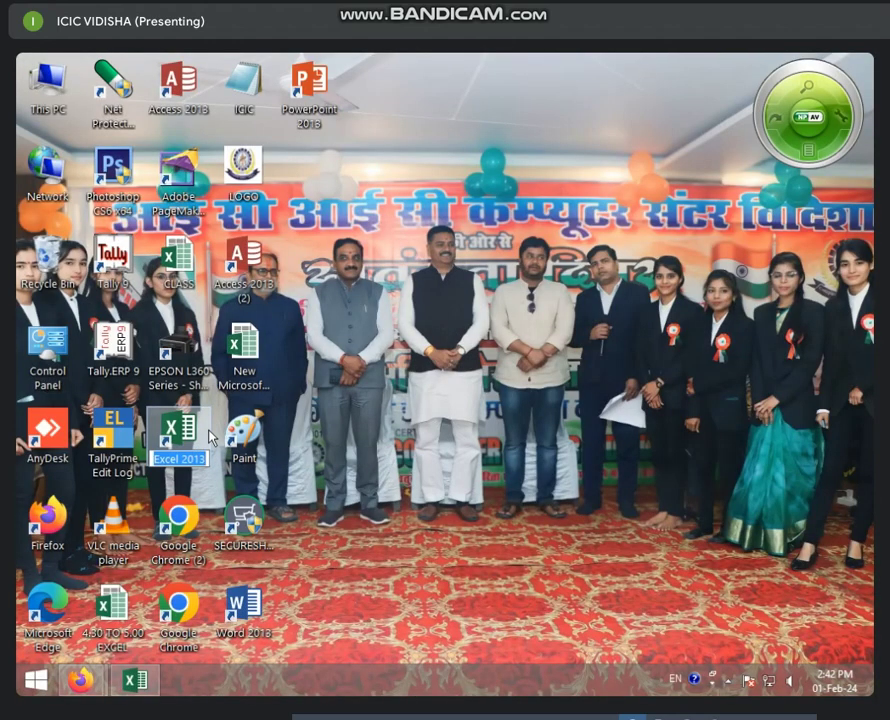
key(Escape)
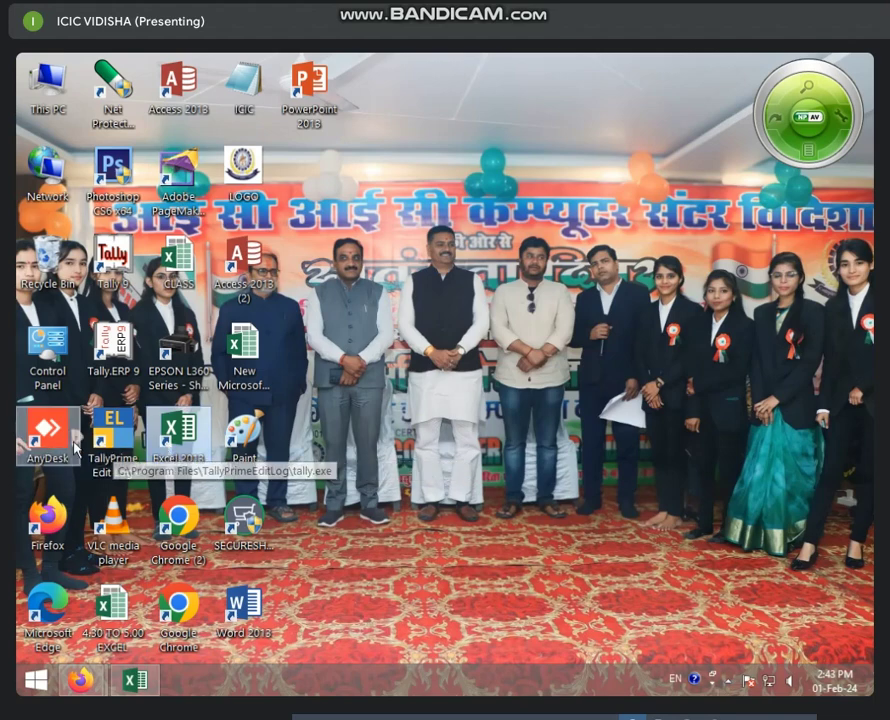
click(797, 369)
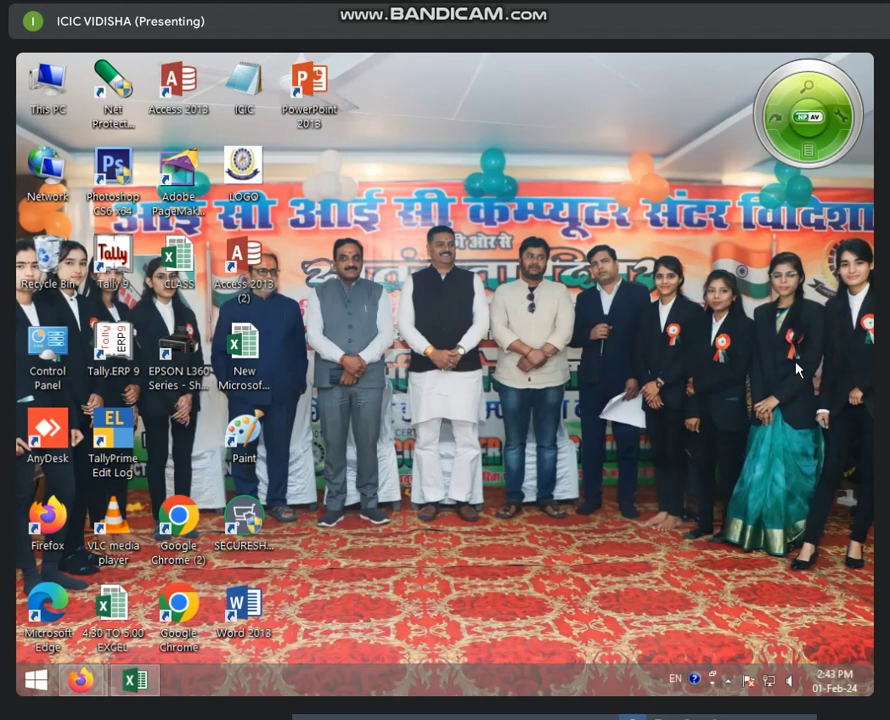
right_click(455, 388)
click(522, 437)
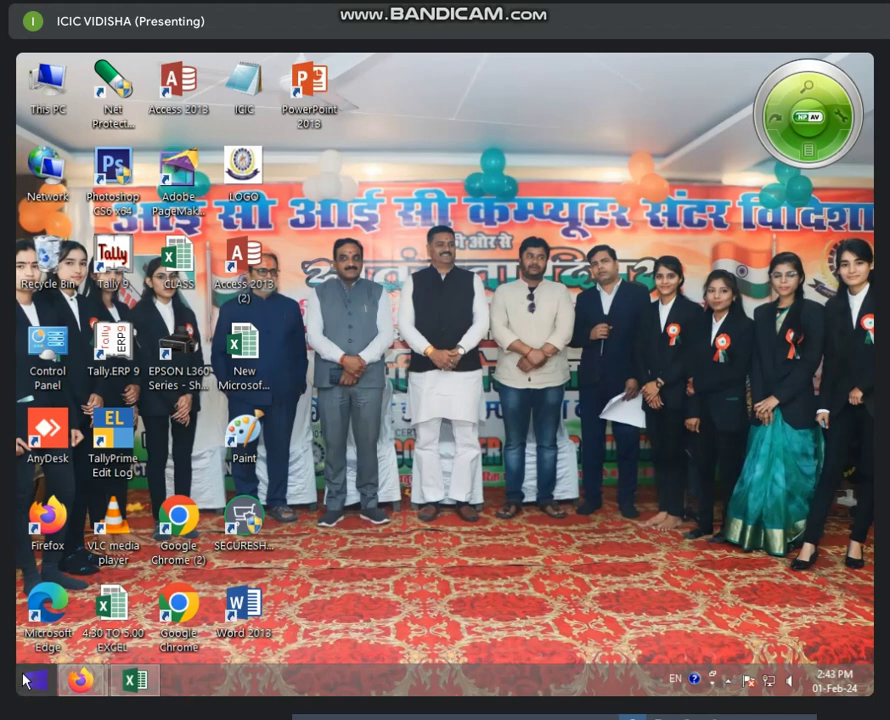
Close the open Excel window from its taskbar button.
click(36, 680)
right_click(133, 680)
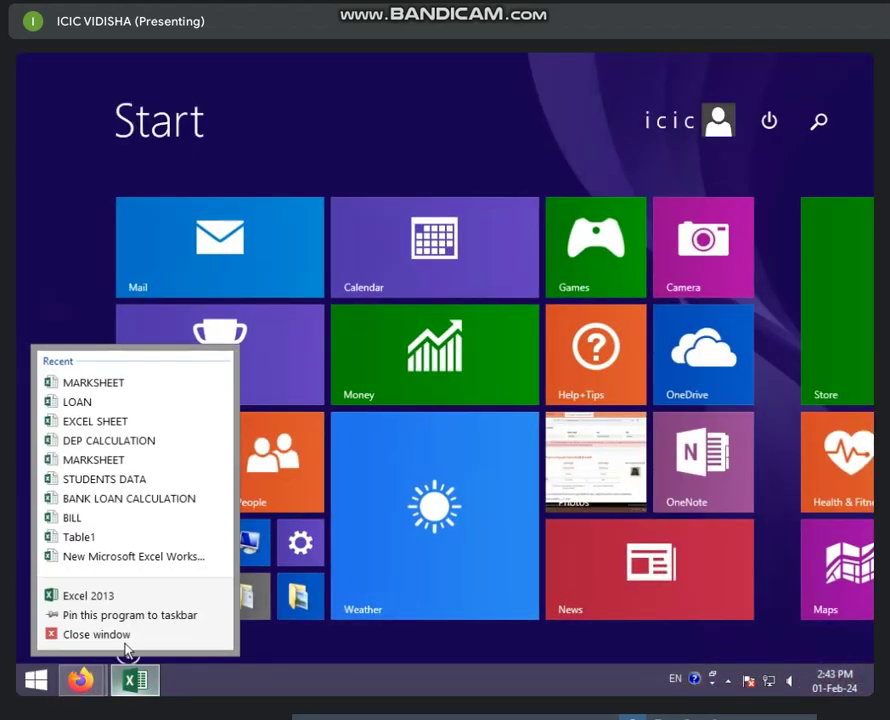
click(125, 640)
Search 'EXC' from the Start screen and pin Excel 2013 back to Start.
click(50, 683)
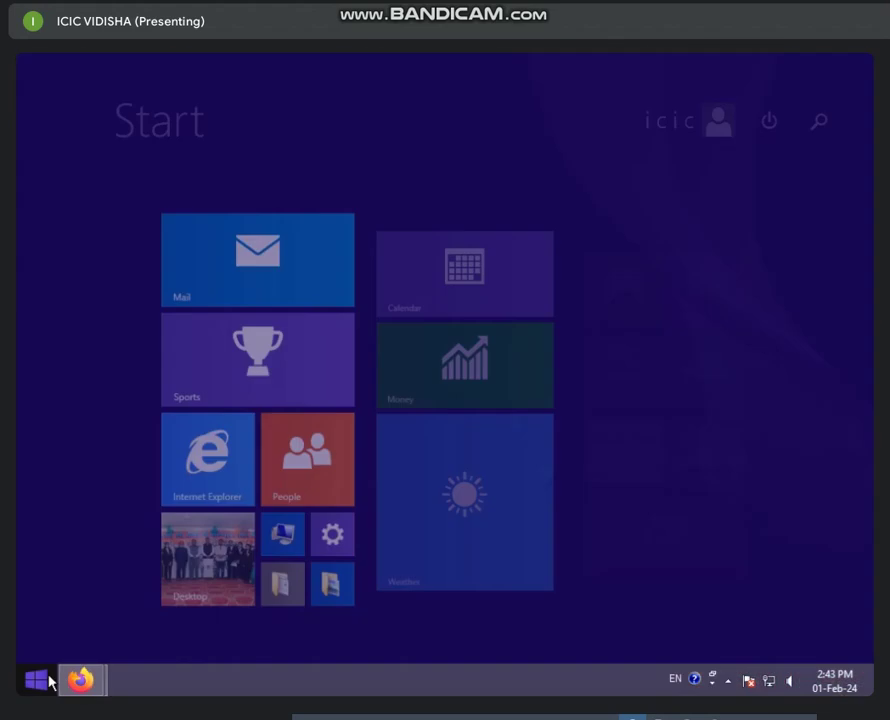
scroll(380, 385, down, 5)
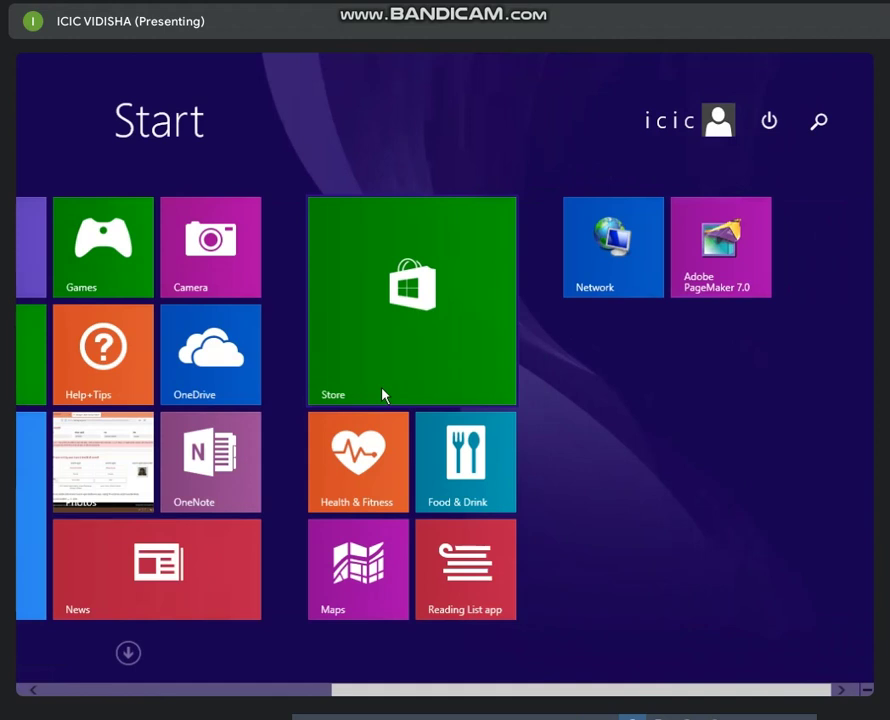
click(830, 121)
text(EXCel 2013)
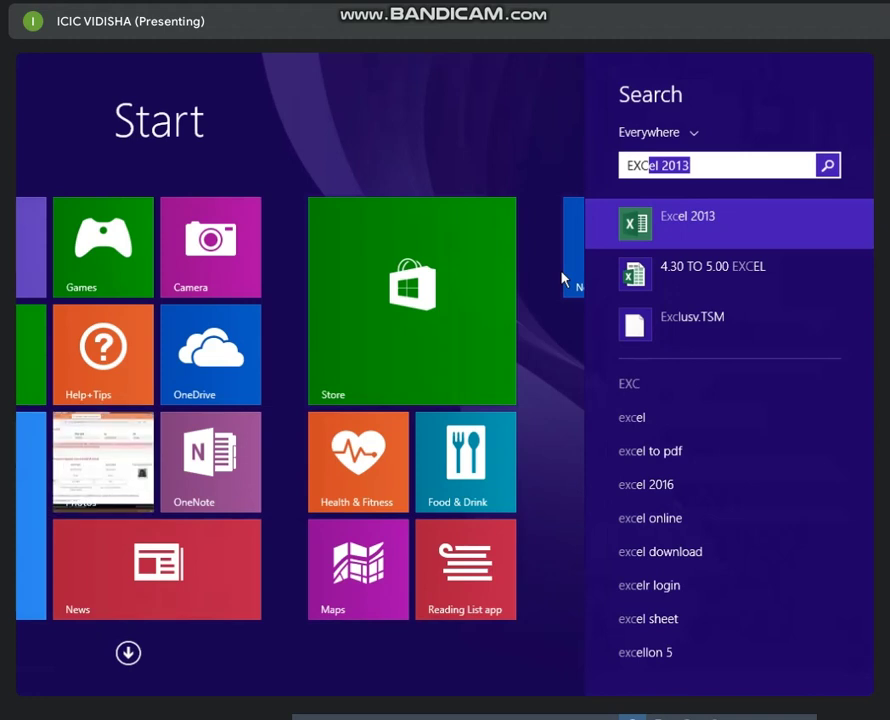
right_click(731, 216)
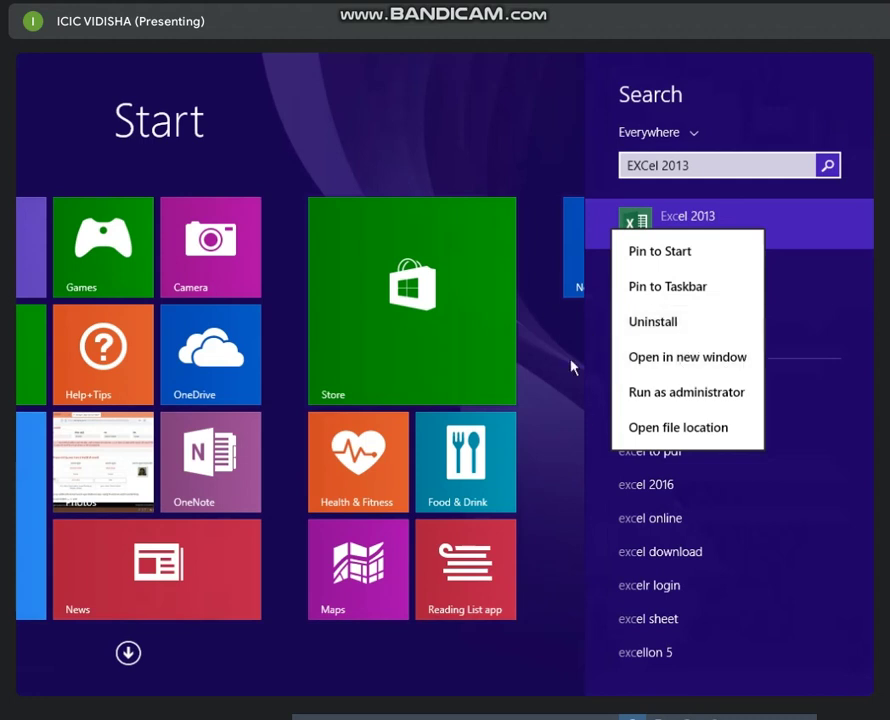
click(666, 256)
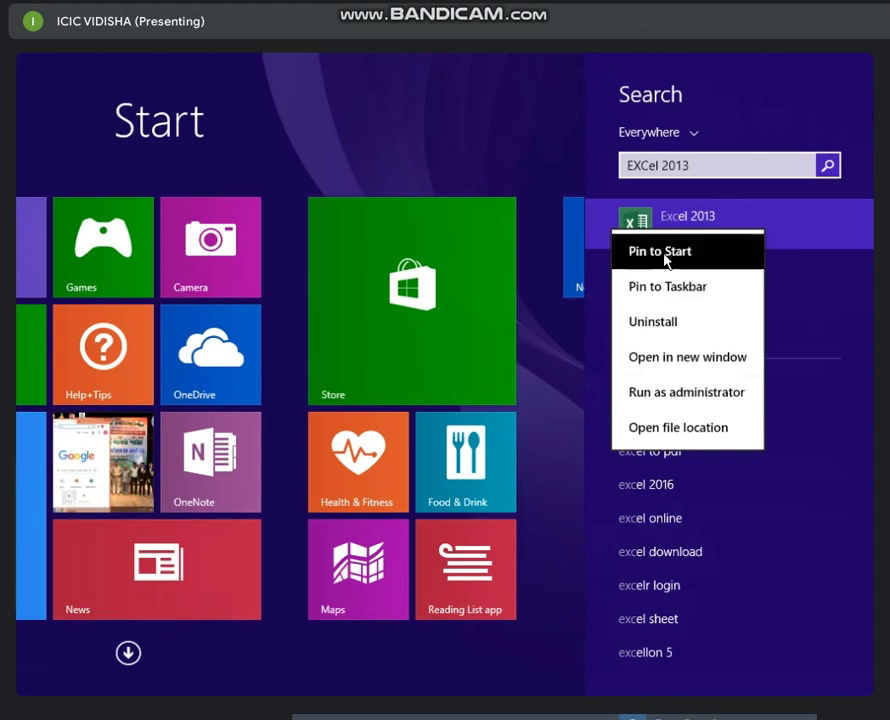
click(524, 364)
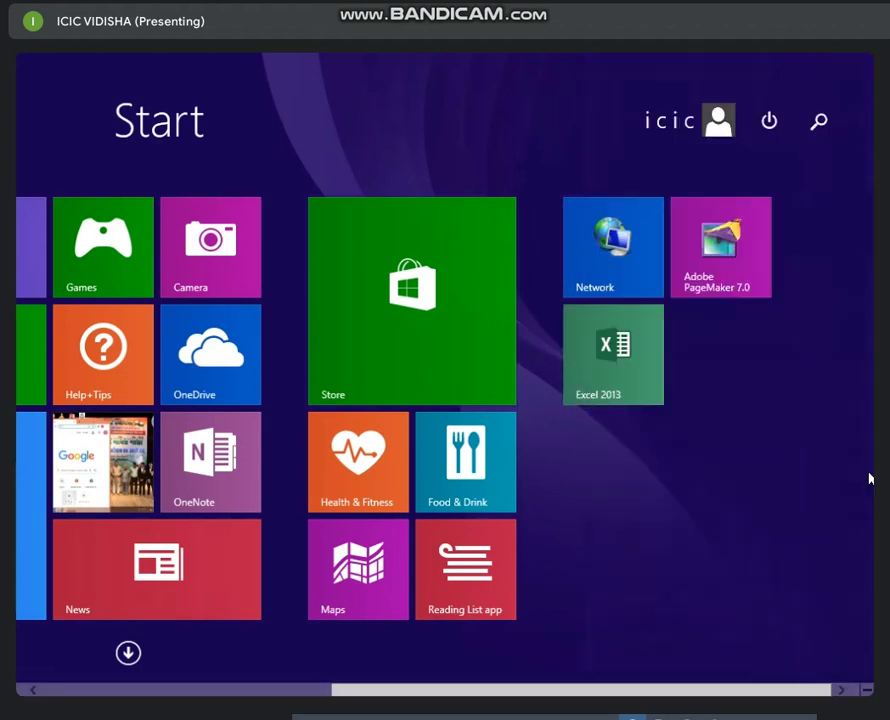
Pin the Excel 2013 tile to the taskbar and return to the desktop.
right_click(593, 355)
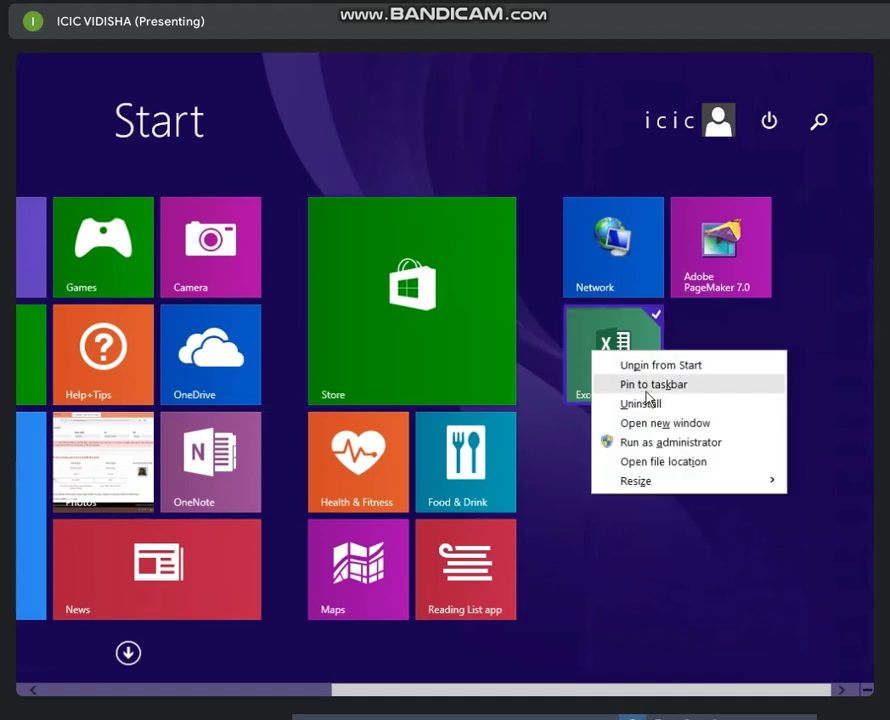
click(646, 385)
key(super)
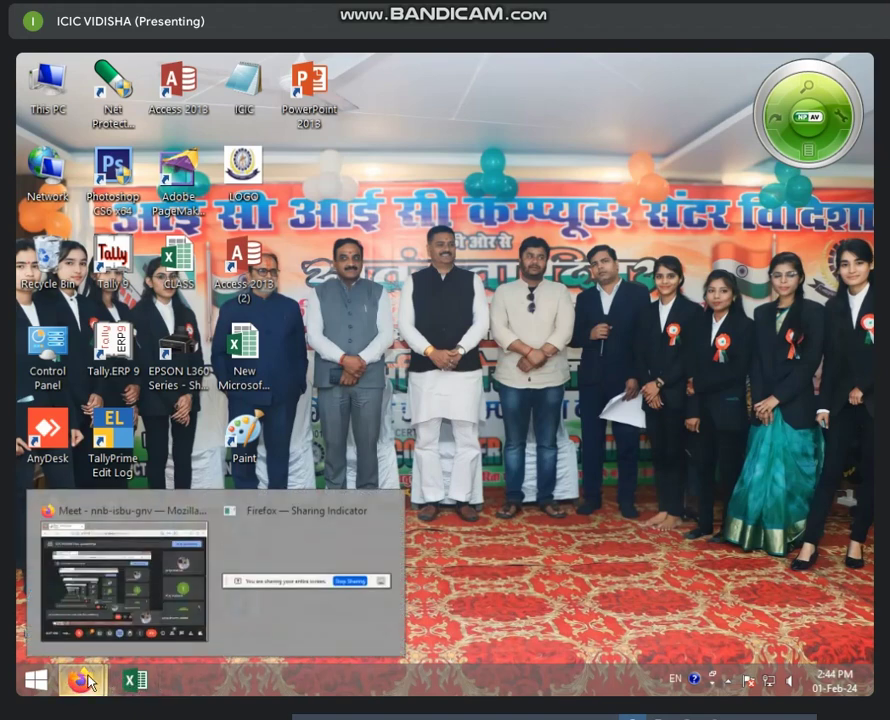
Launch Excel from the taskbar, close its start screen, and scroll the Start screen to the Excel tile.
click(140, 682)
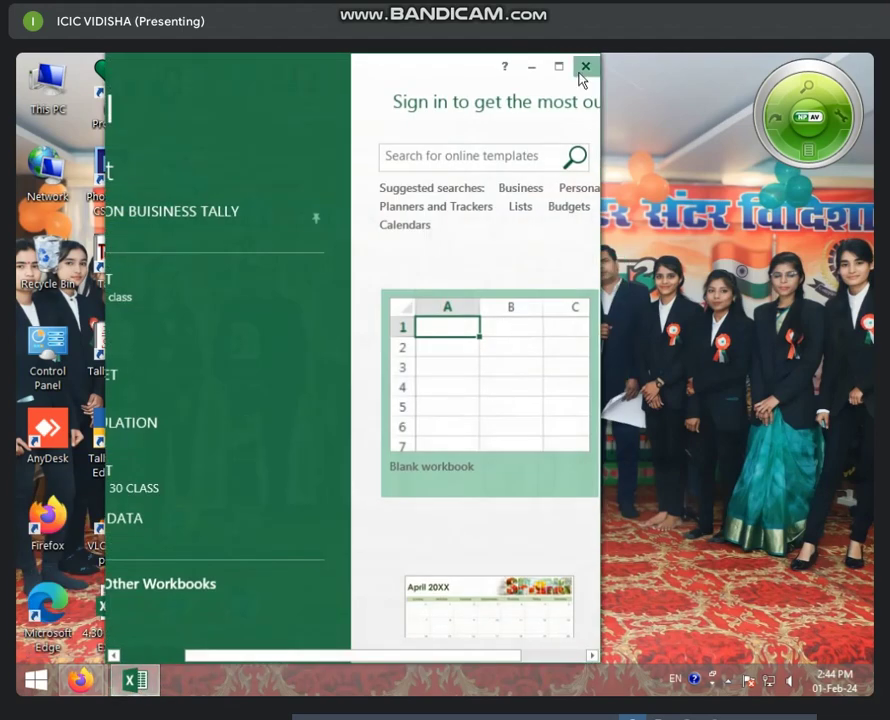
click(585, 66)
key(super)
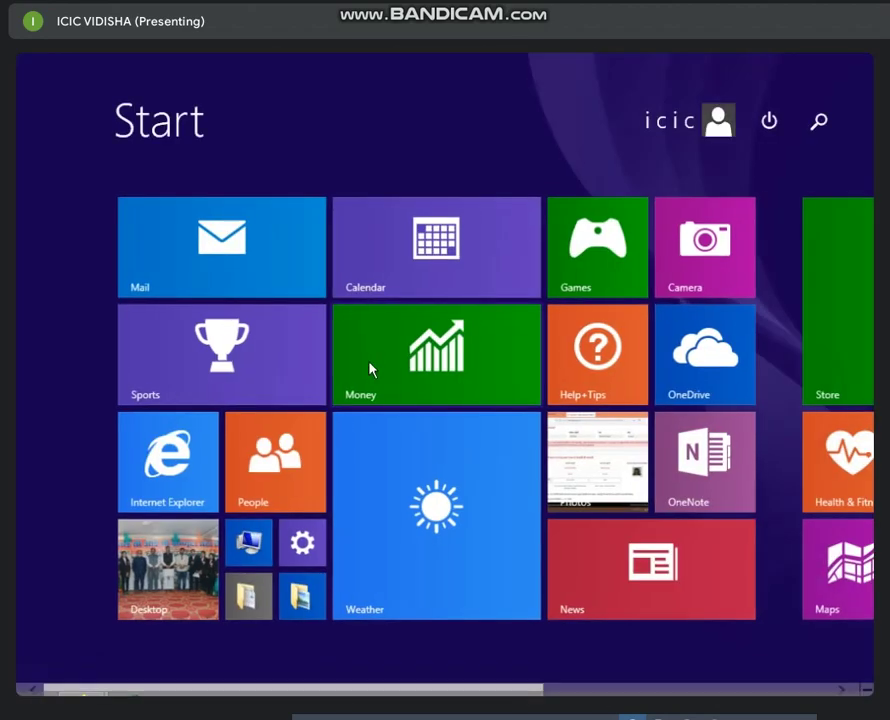
scroll(576, 441, down, 3)
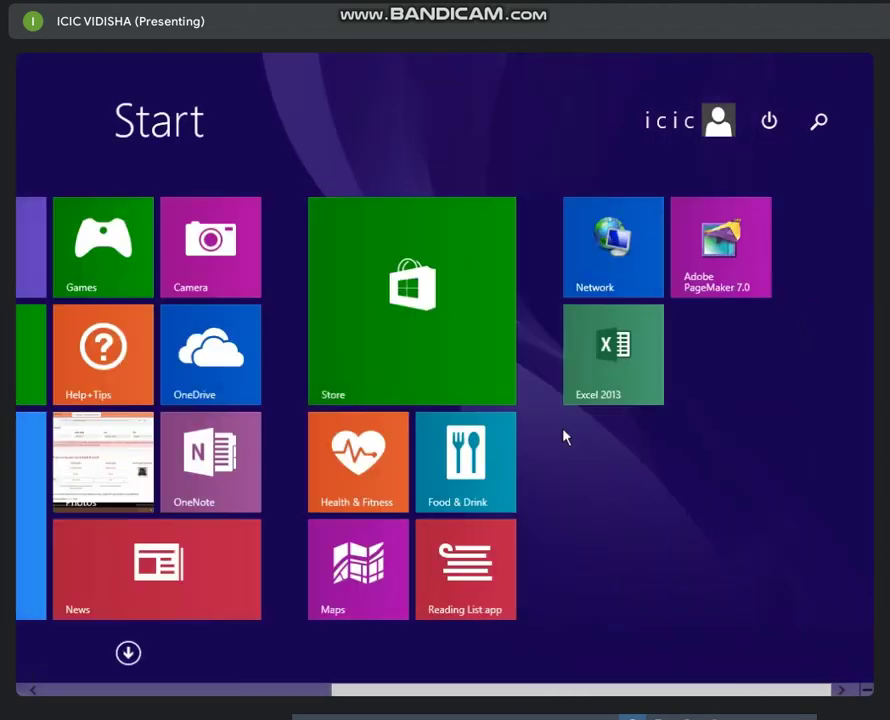
Show the Excel 2013 tile's options, dismiss them, and reopen the Start screen.
right_click(606, 345)
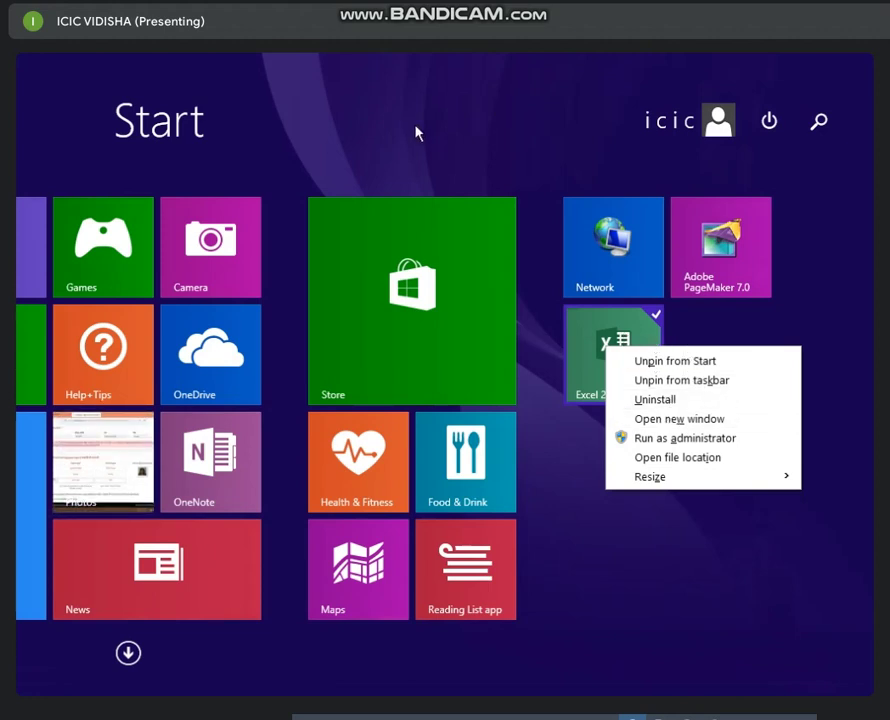
key(Escape)
key(super)
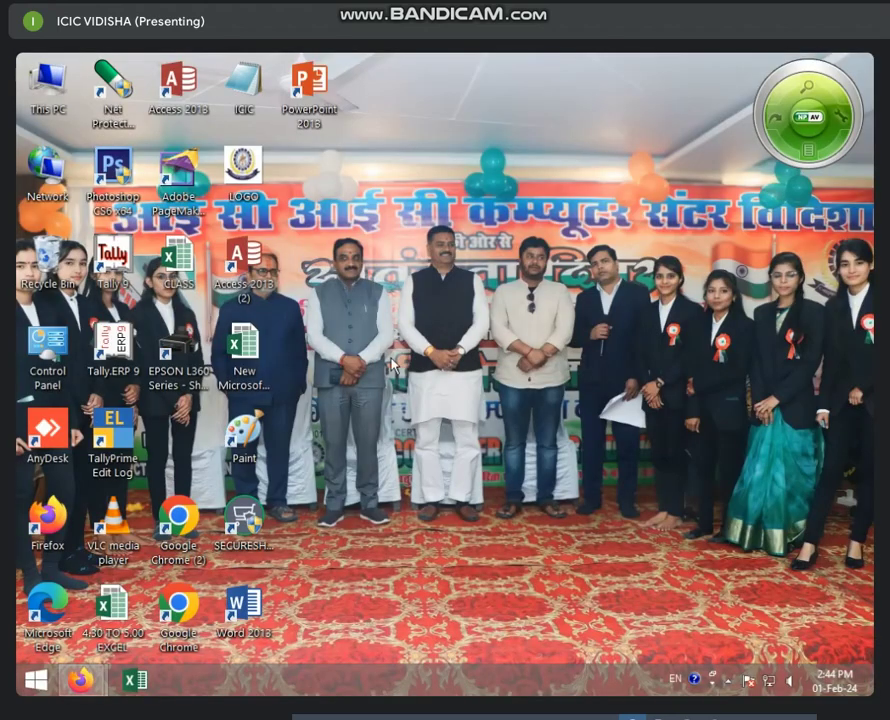
key(super)
scroll(671, 348, down, 2)
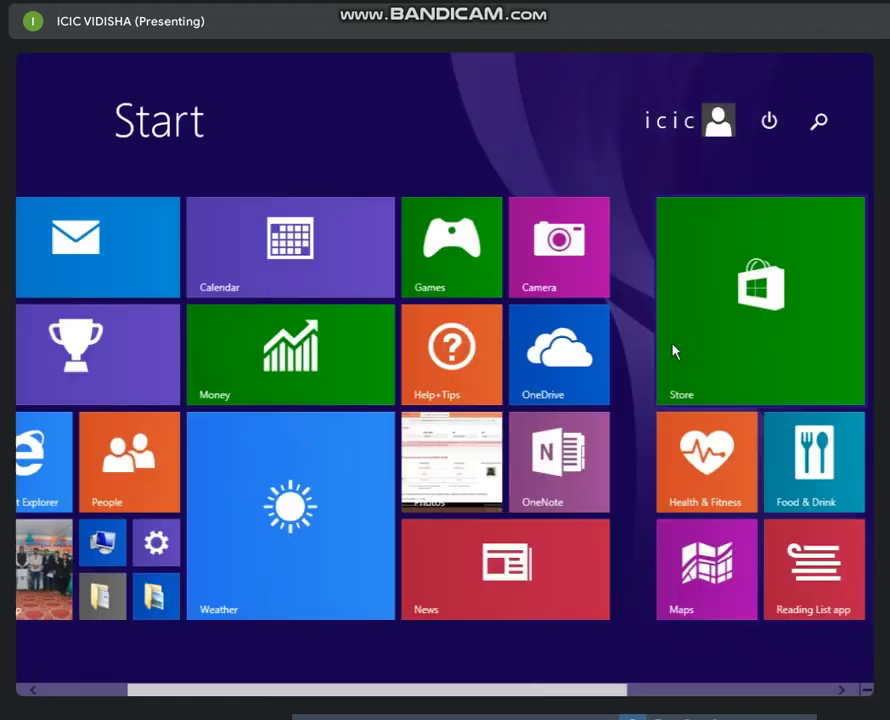
scroll(671, 348, down, 3)
Bring up the Excel 2013 tile's options again after reopening the Start screen.
right_click(644, 366)
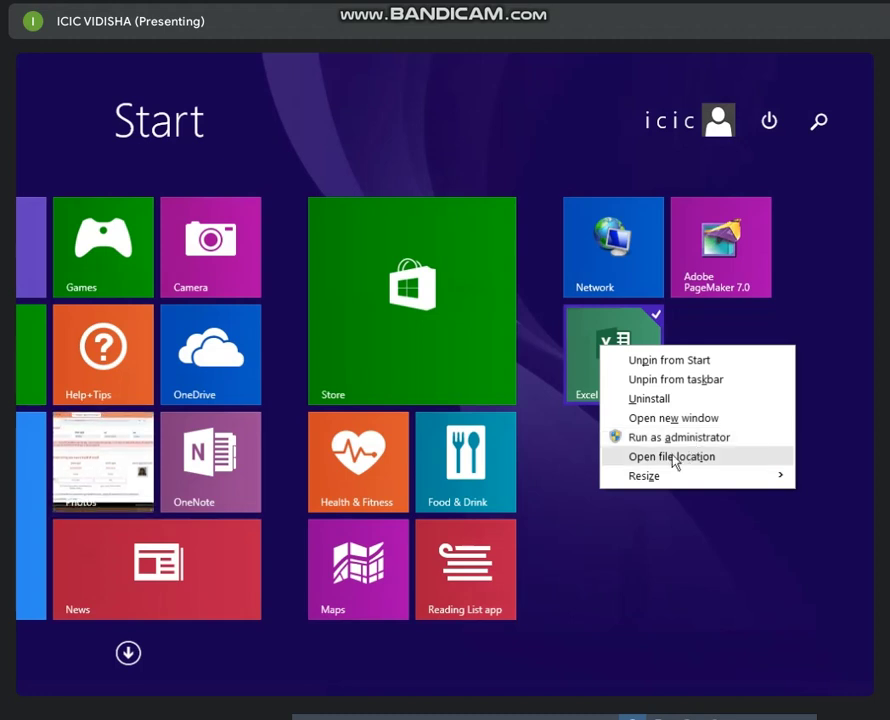
click(655, 505)
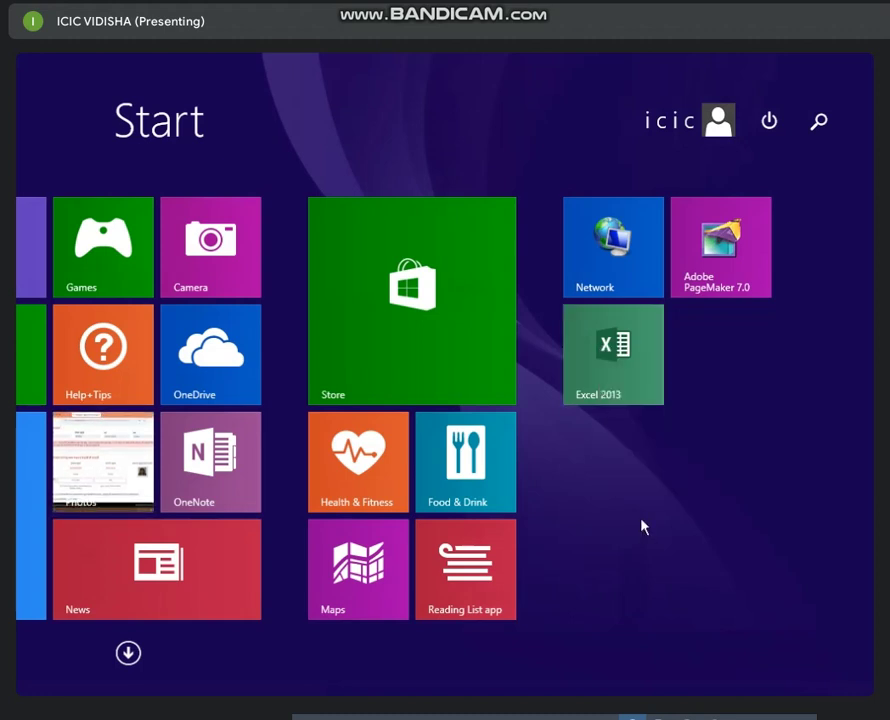
right_click(612, 362)
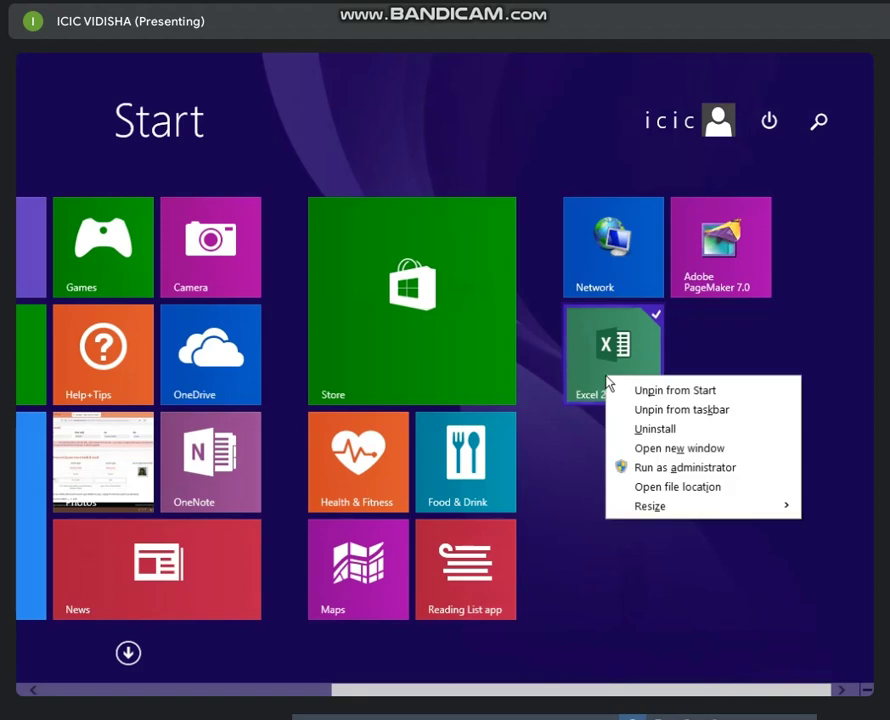
click(320, 204)
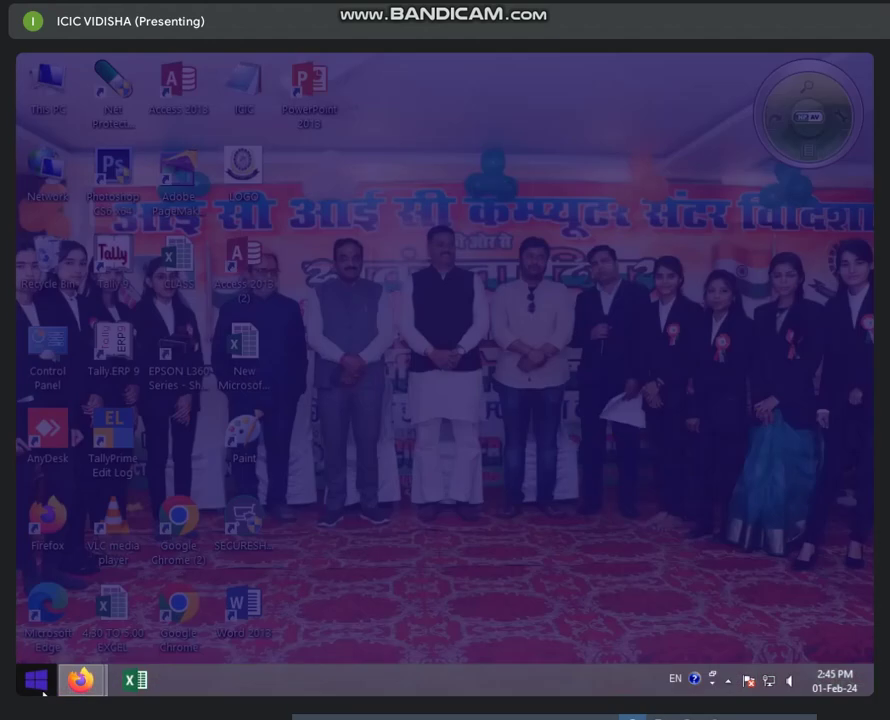
click(40, 684)
scroll(499, 507, down, 5)
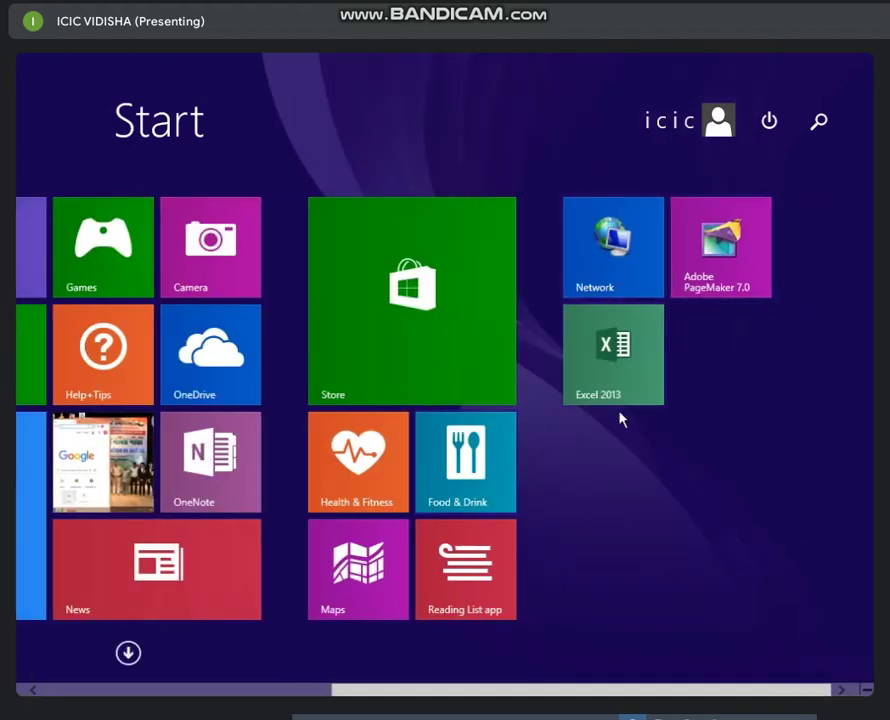
right_click(606, 382)
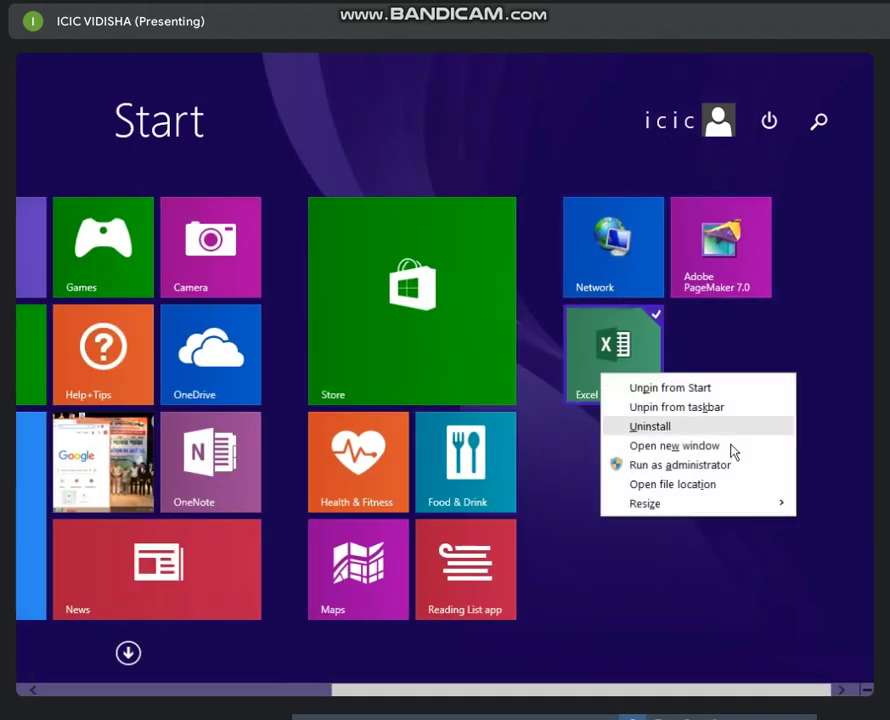
From Excel 2013's file location, create a desktop shortcut and close the Microsoft Office 2013 folder.
click(665, 487)
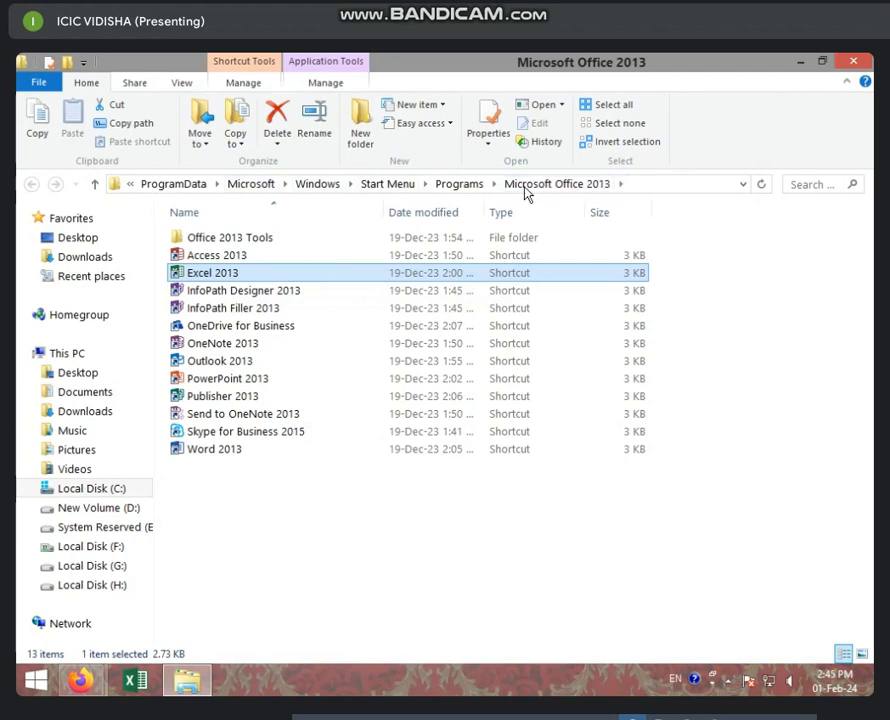
right_click(193, 280)
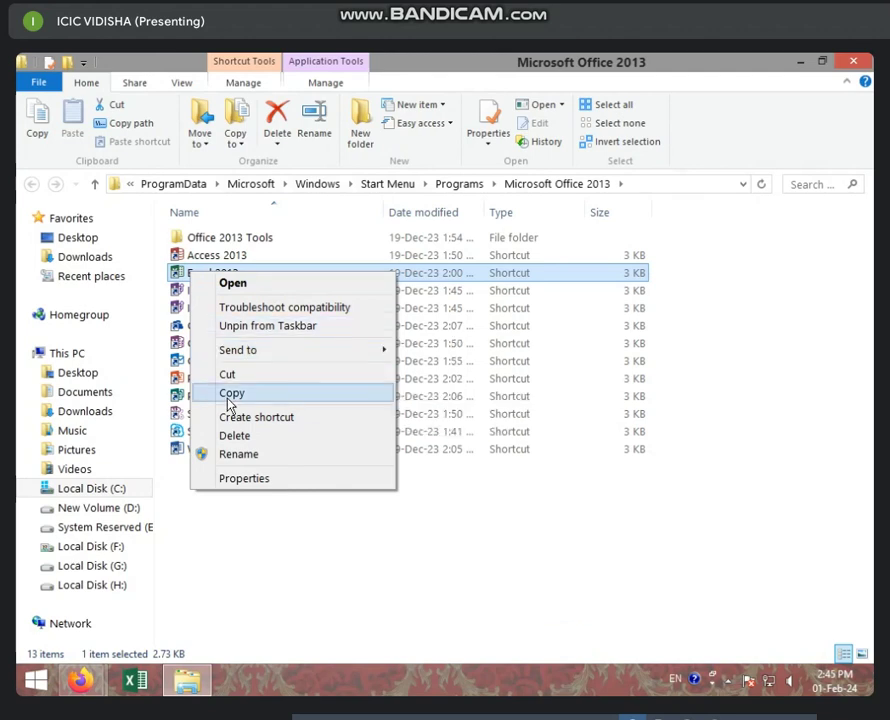
click(278, 417)
click(505, 367)
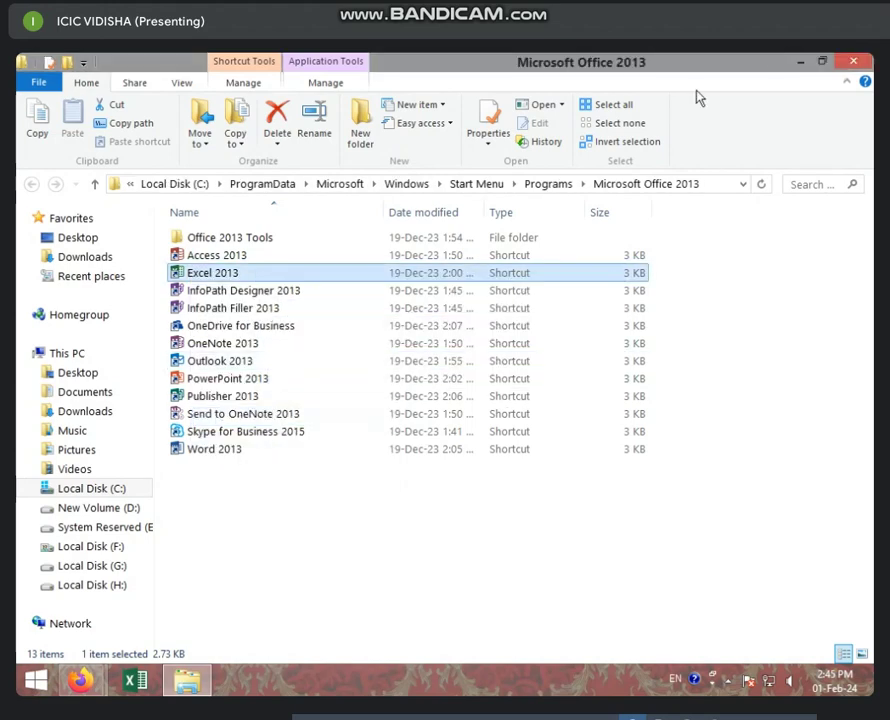
key(alt+F4)
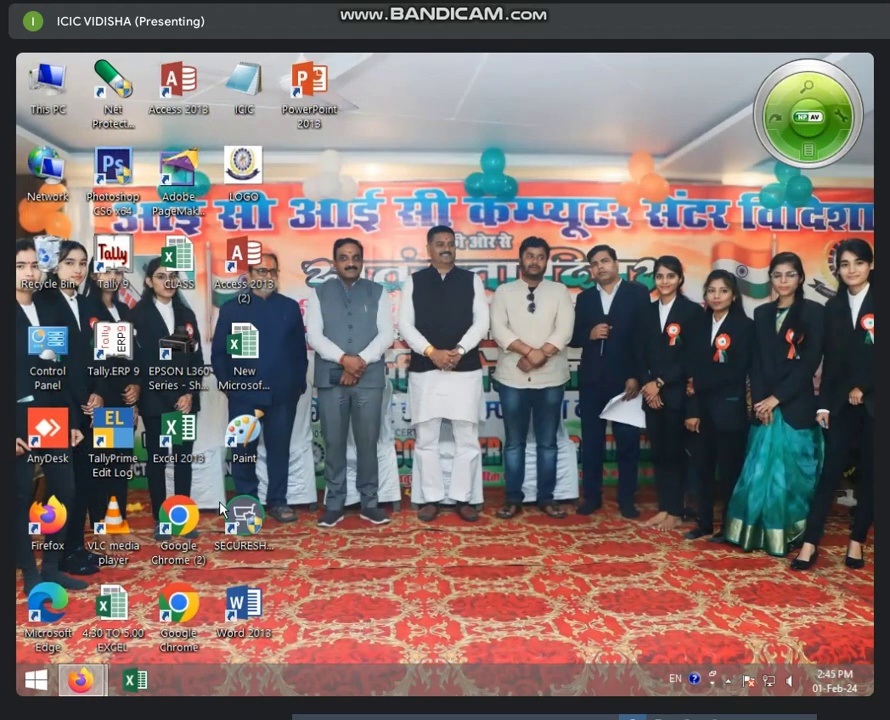
Unpin Excel from the taskbar, then test-launch it from the desktop shortcut and close it.
right_click(138, 683)
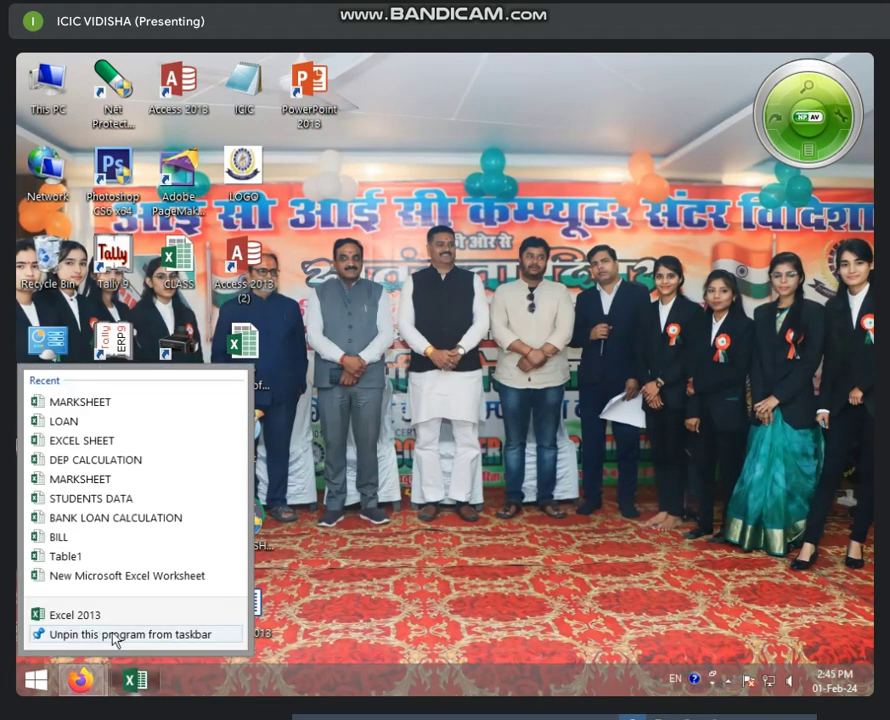
click(141, 636)
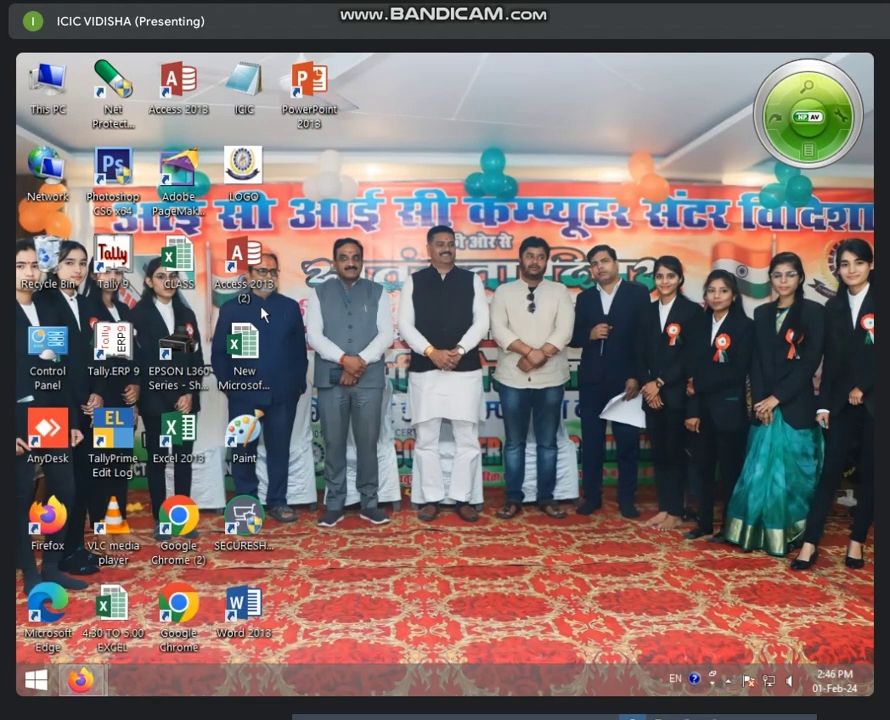
double_click(172, 437)
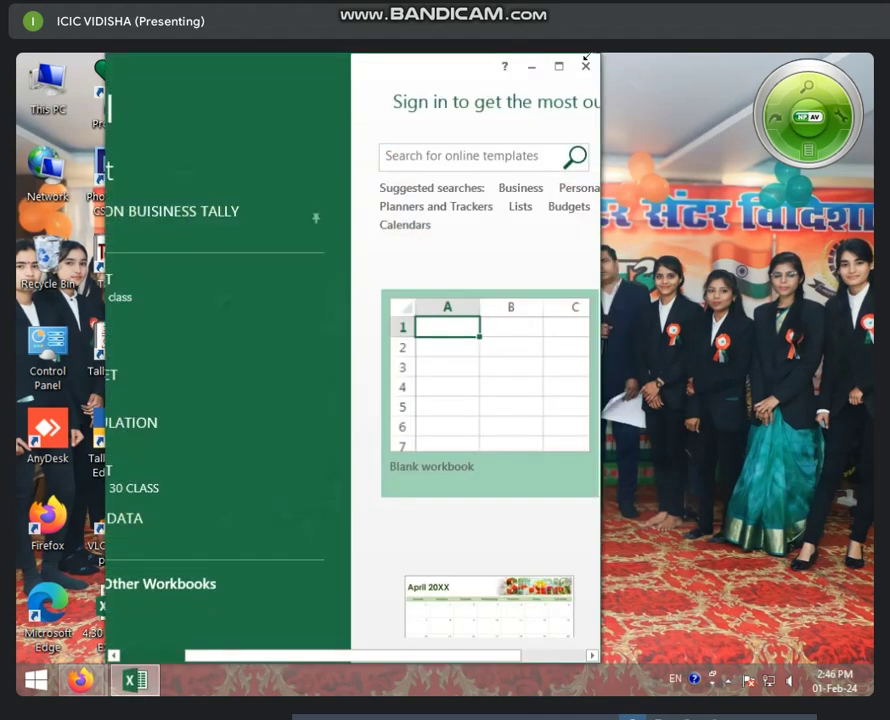
click(584, 66)
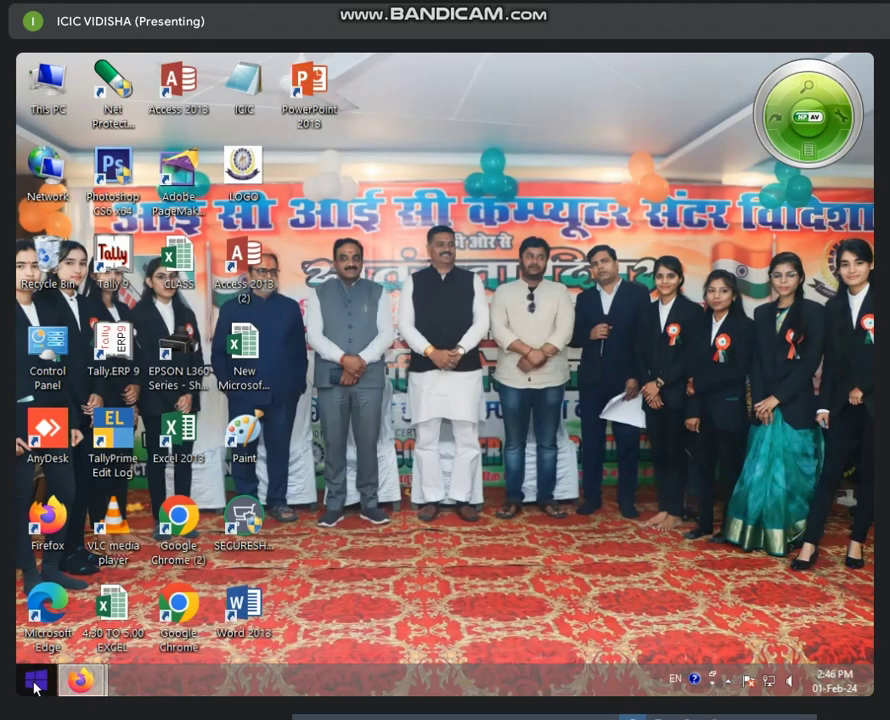
Launch Excel 2013 from its Start tile, maximize it, browse all apps, and relaunch Excel.
click(36, 681)
scroll(606, 434, down, 5)
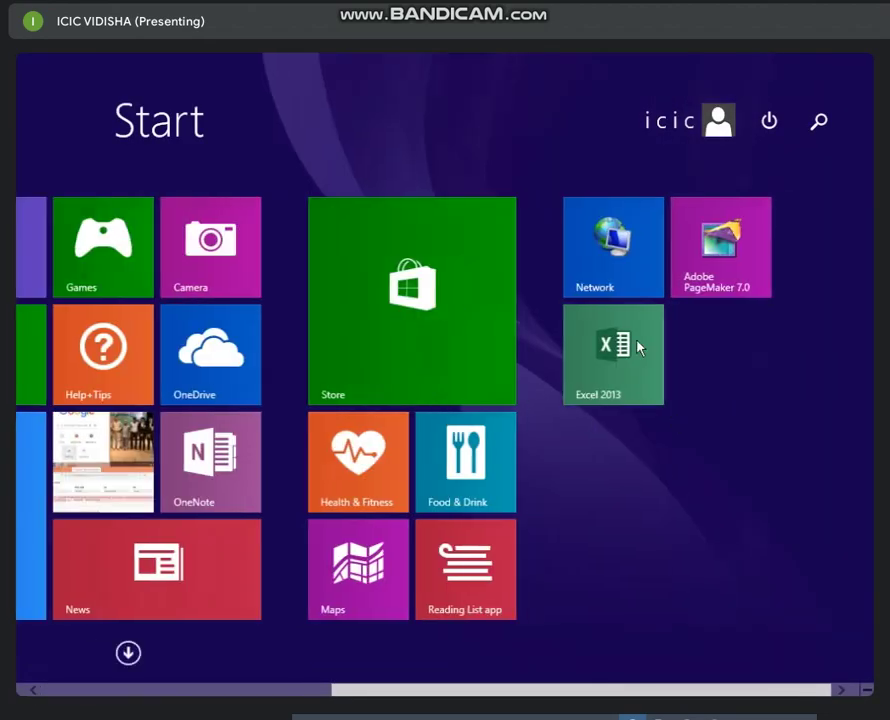
click(636, 344)
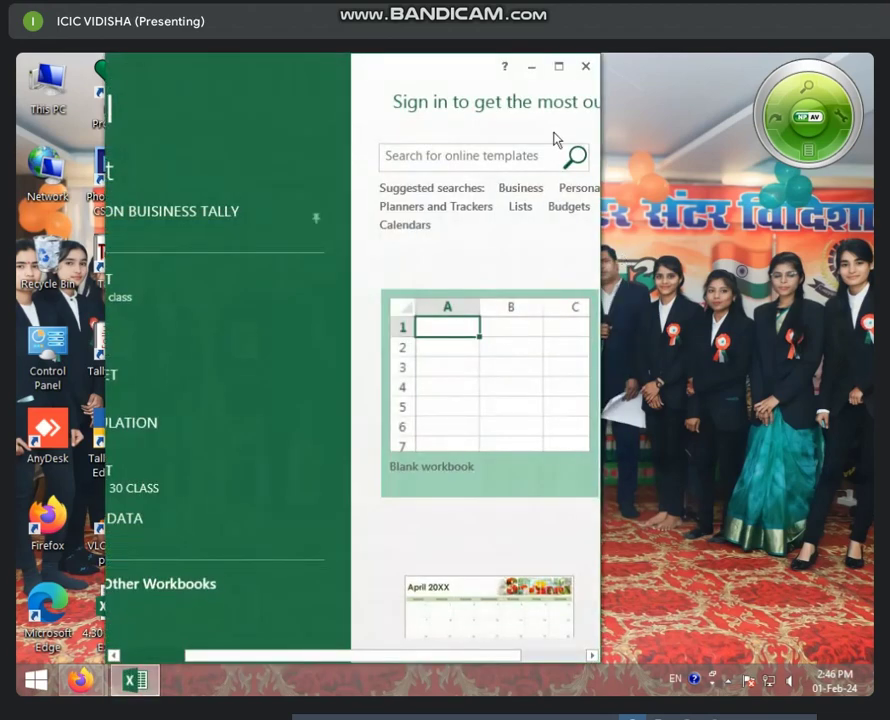
click(557, 67)
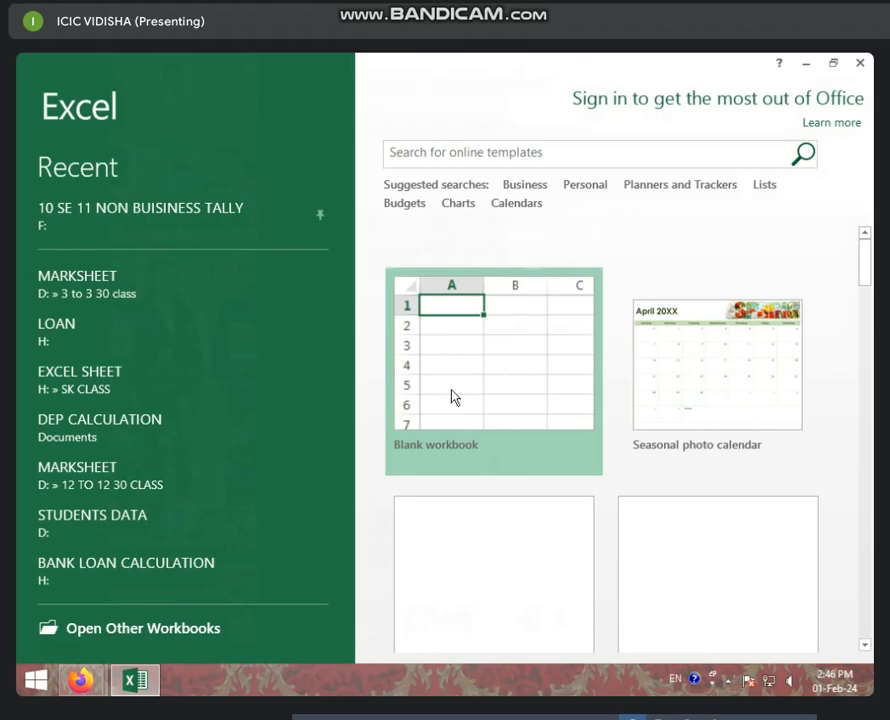
click(36, 681)
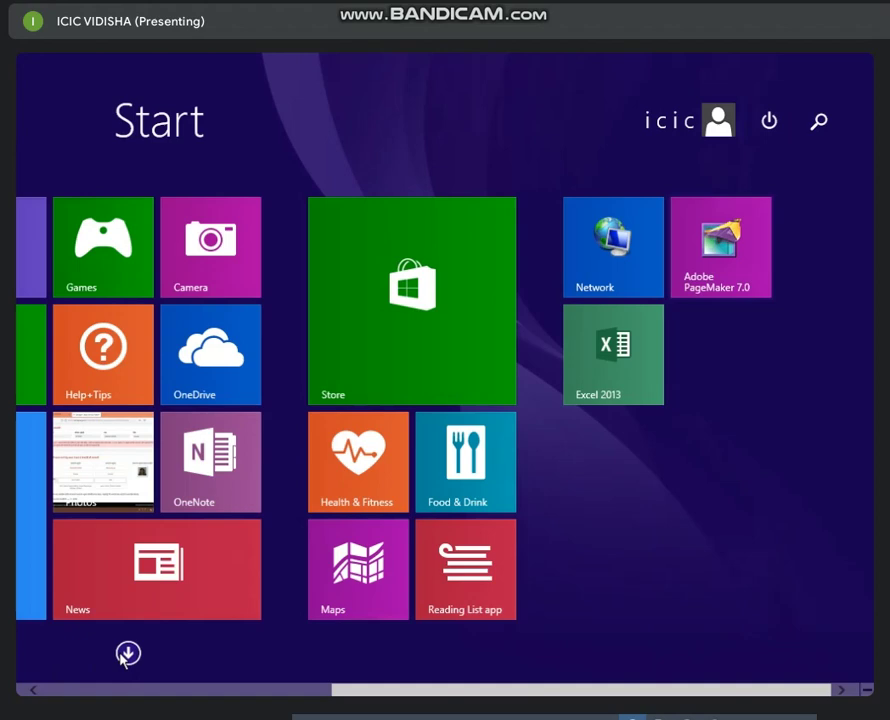
click(128, 655)
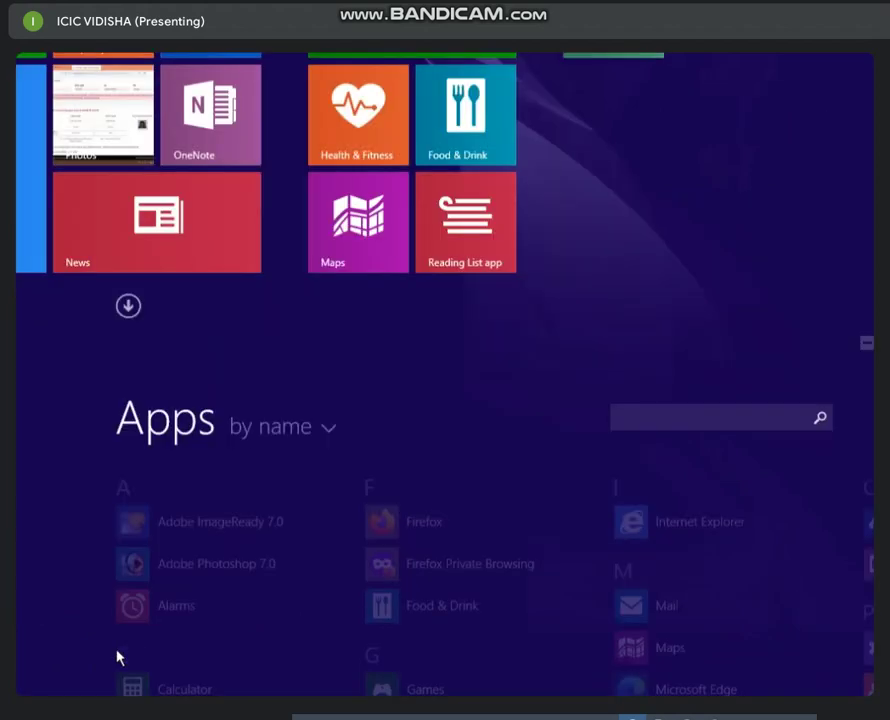
click(126, 656)
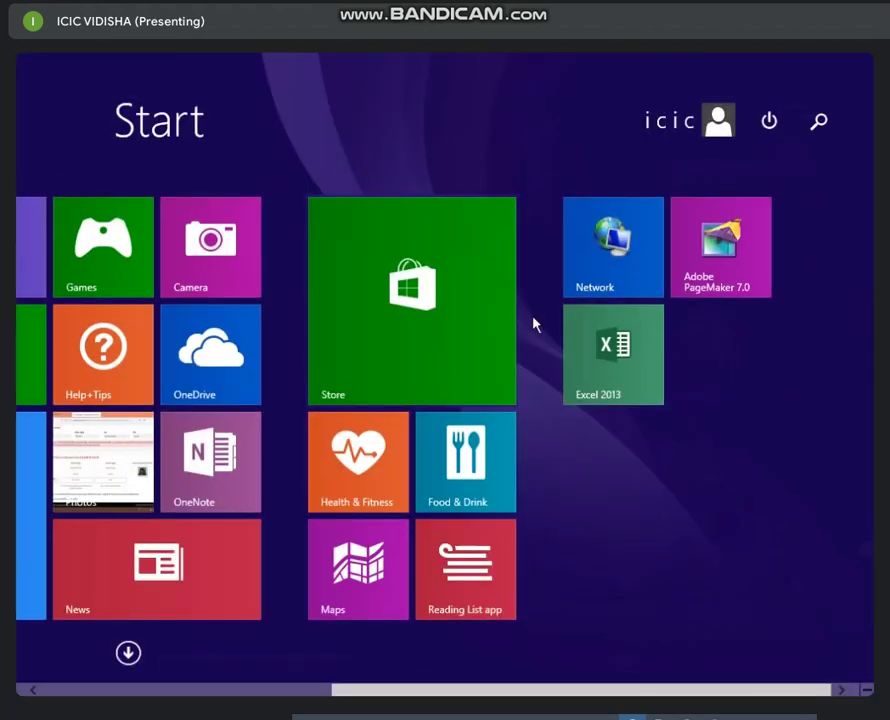
click(622, 348)
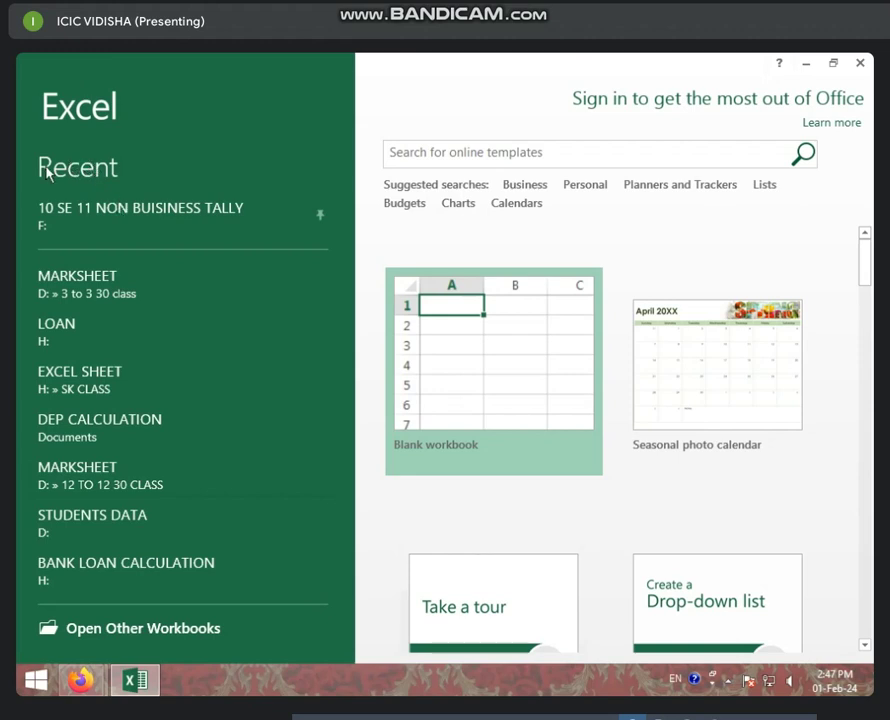
Open the MARKSHEET workbook from the Recent list on Excel's start screen.
scroll(96, 340, down, 2)
scroll(96, 519, down, 2)
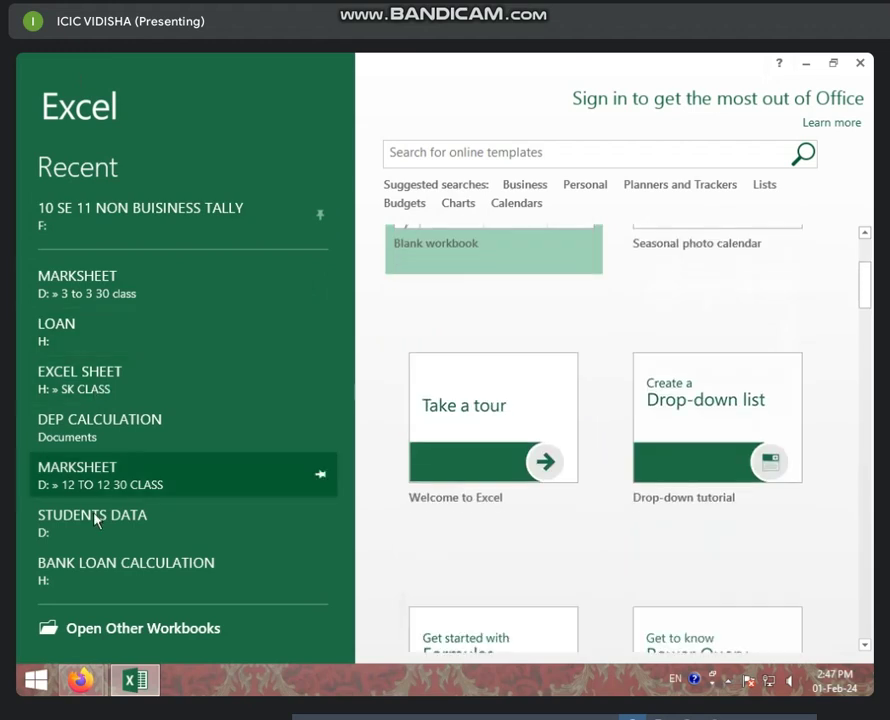
scroll(148, 422, up, 3)
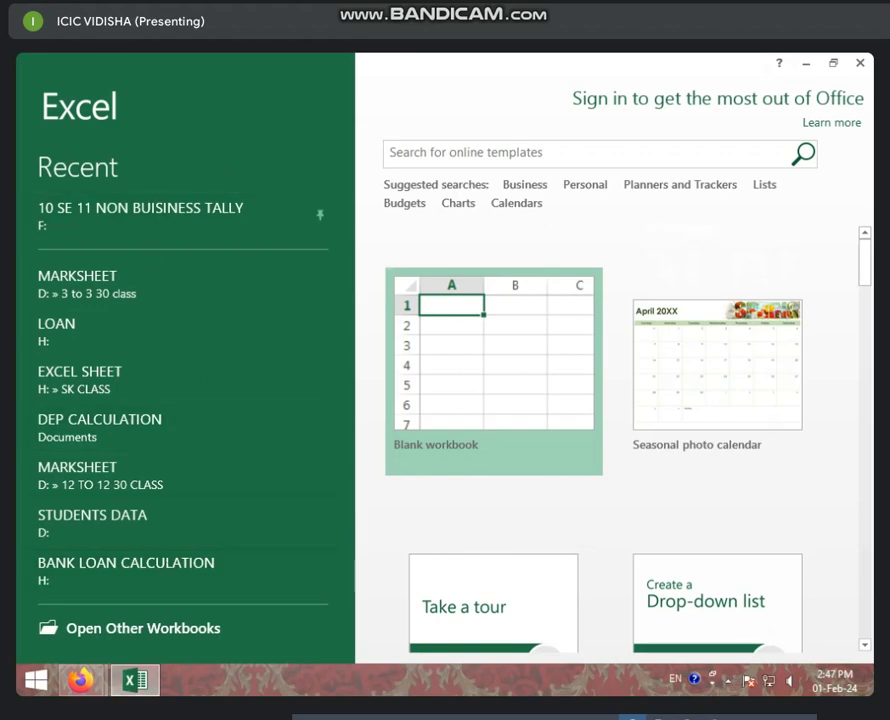
click(117, 290)
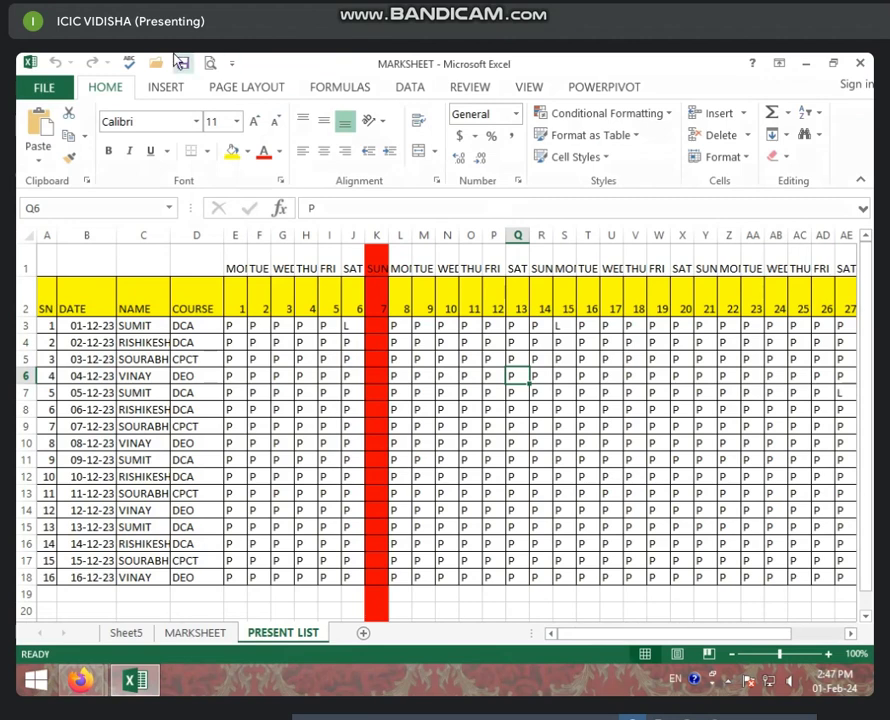
View File > New templates, close MARKSHEET and Excel, then relaunch Excel from the desktop icon.
click(44, 87)
click(50, 167)
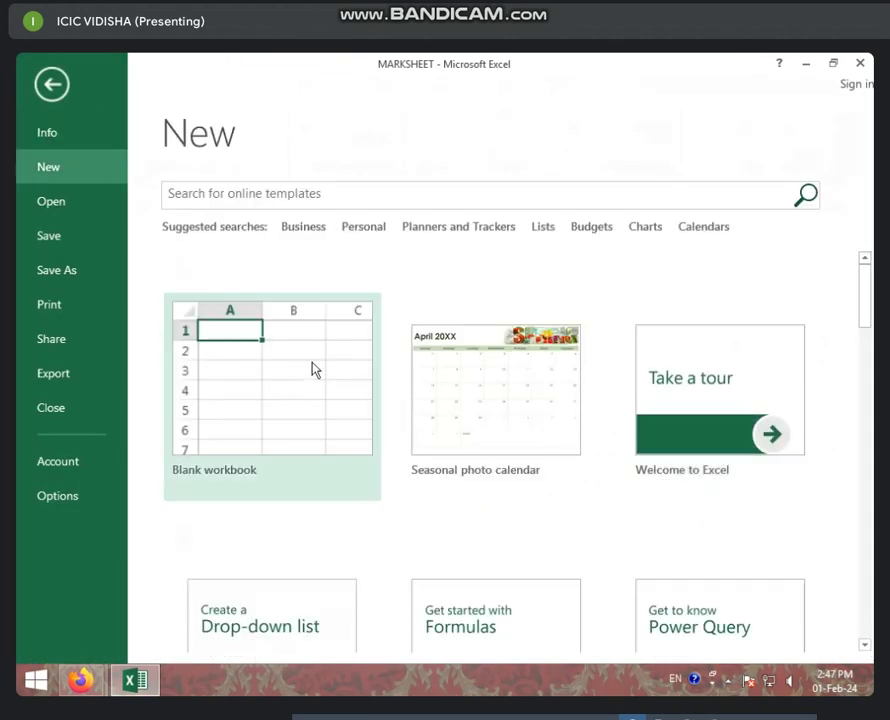
click(859, 62)
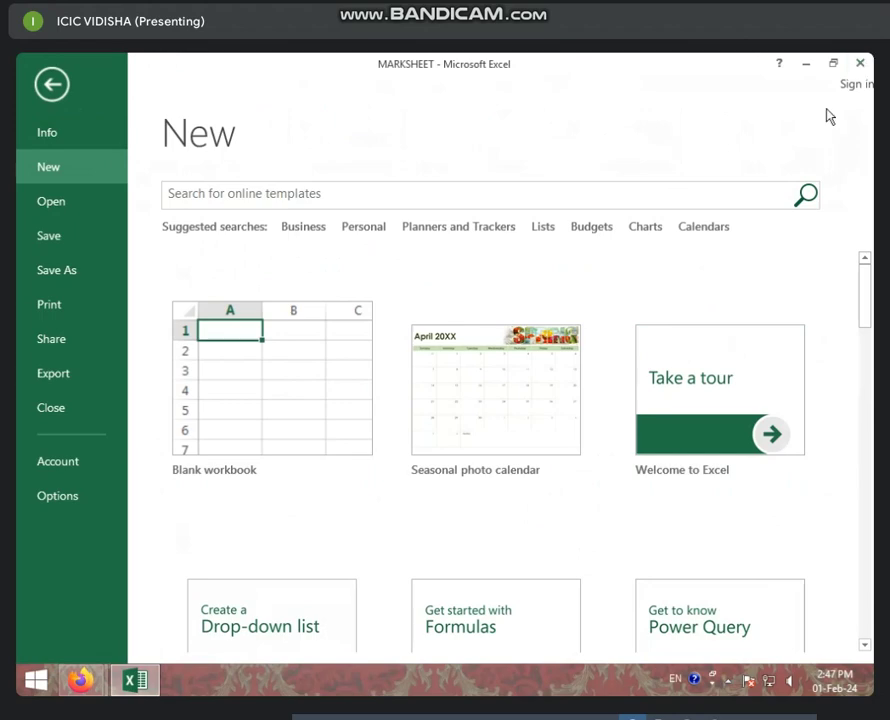
double_click(165, 435)
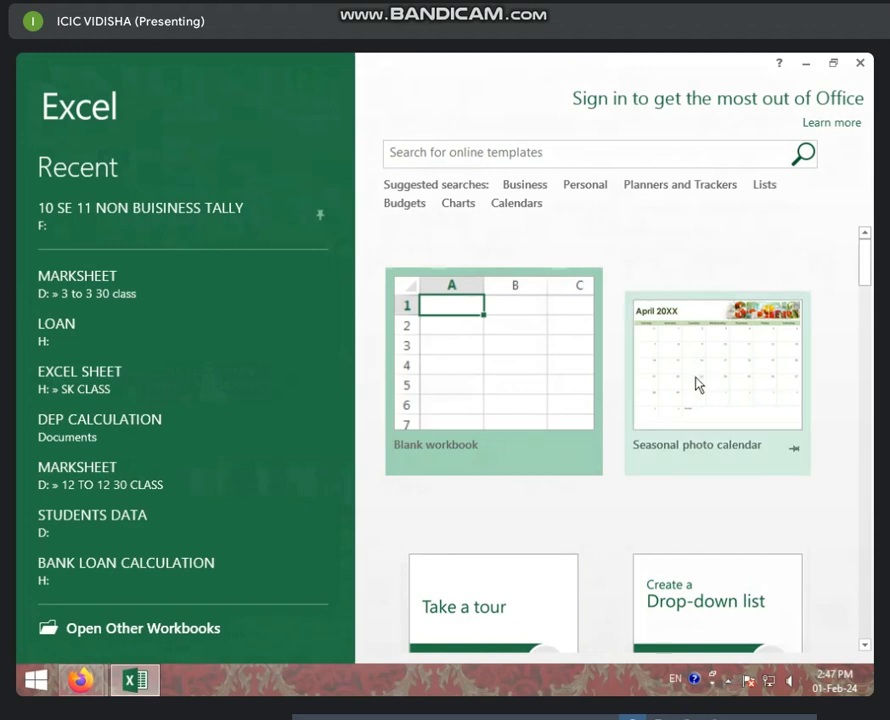
Browse the start-screen templates and create a Blank workbook, Book1.
scroll(711, 422, down, 3)
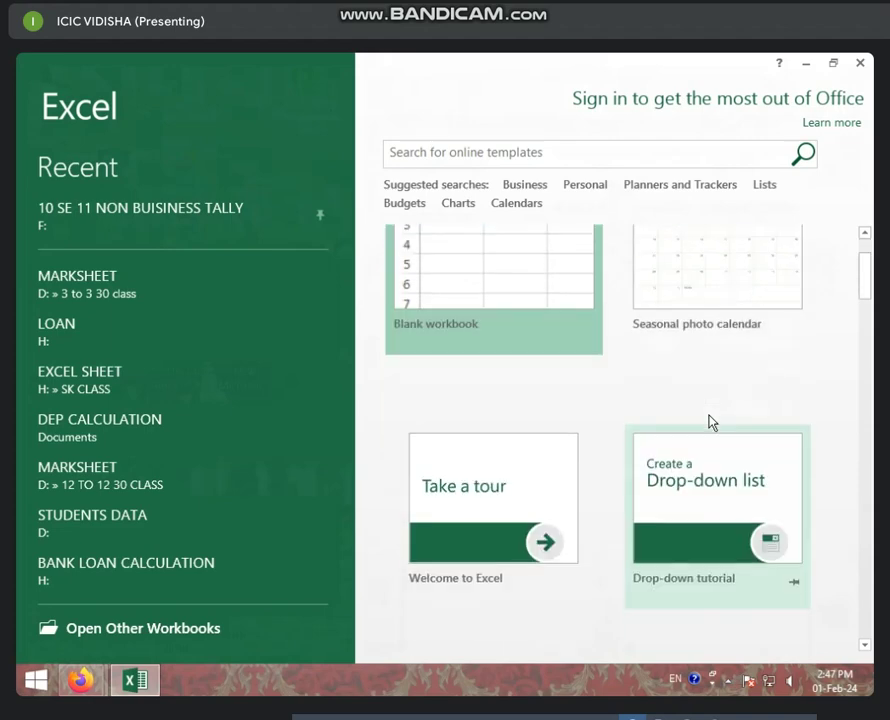
scroll(531, 503, down, 5)
scroll(521, 511, down, 2)
scroll(521, 511, down, 1)
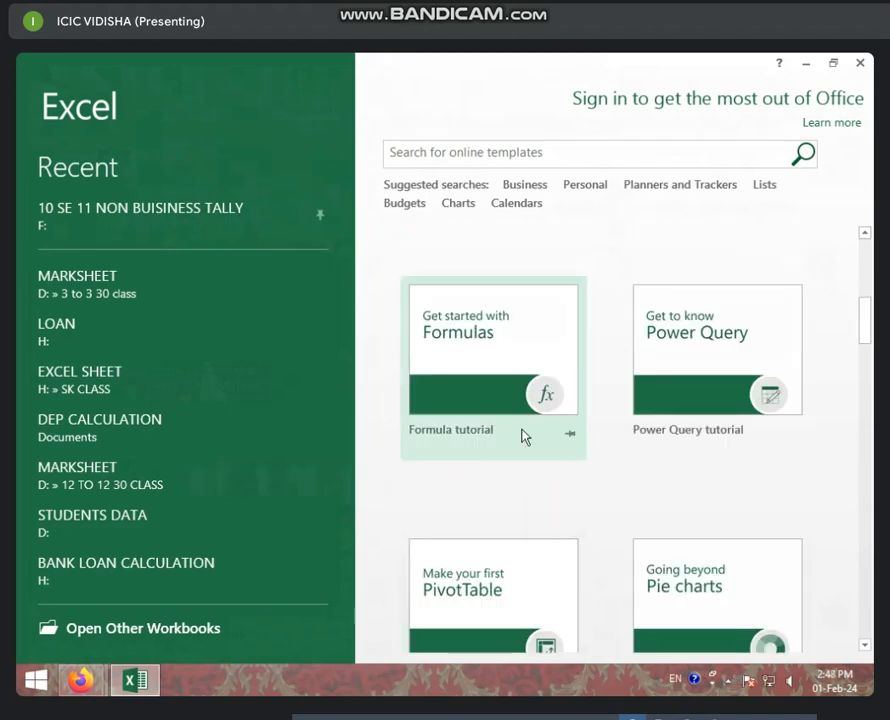
scroll(490, 444, down, 2)
scroll(470, 460, down, 2)
scroll(430, 500, down, 1)
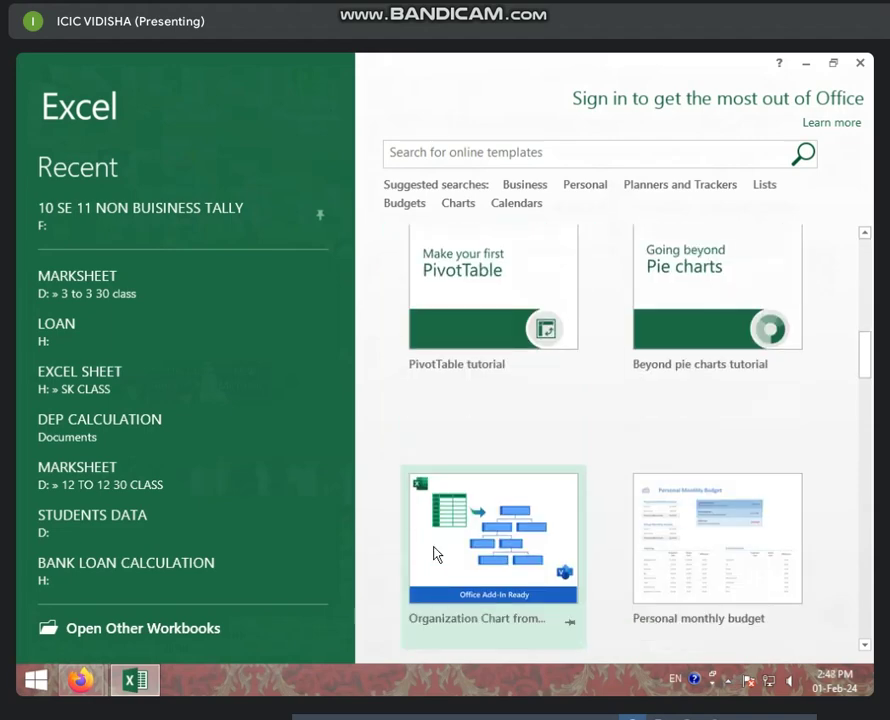
scroll(437, 553, down, 1)
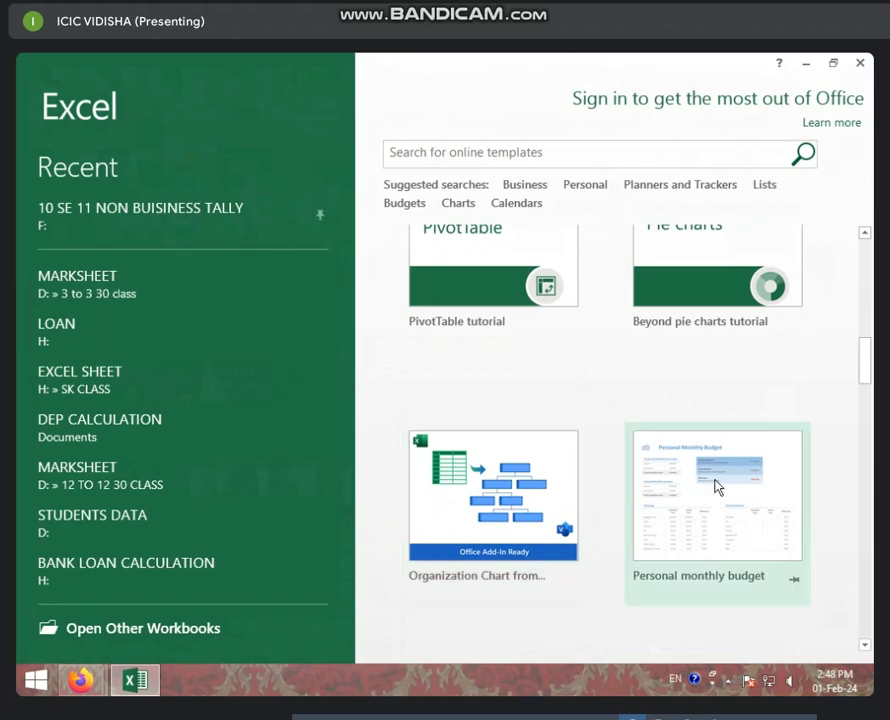
scroll(750, 510, down, 3)
scroll(600, 470, down, 1)
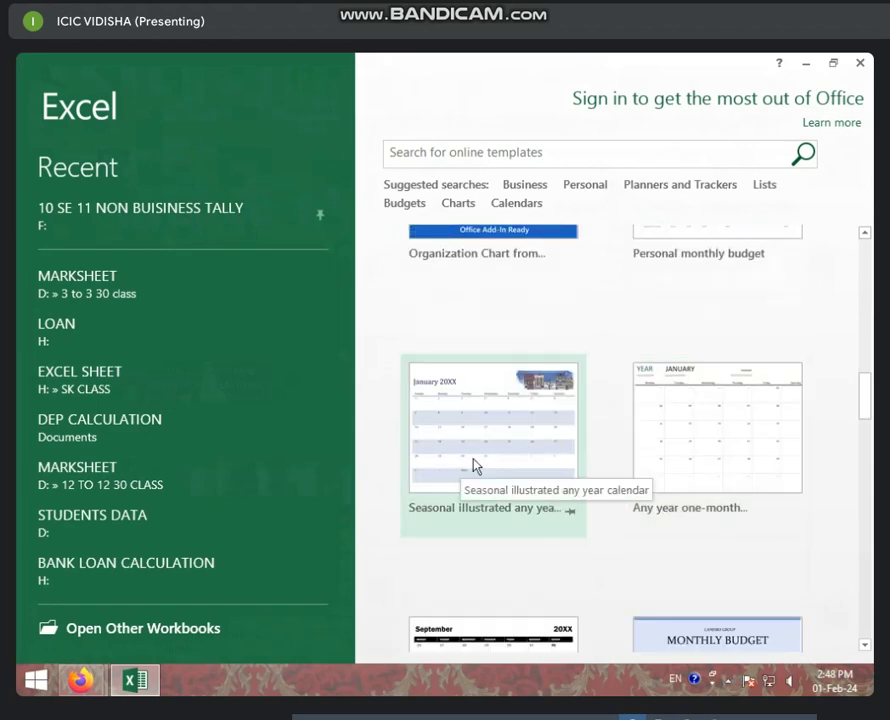
scroll(480, 470, up, 3)
scroll(470, 480, up, 4)
scroll(468, 480, up, 5)
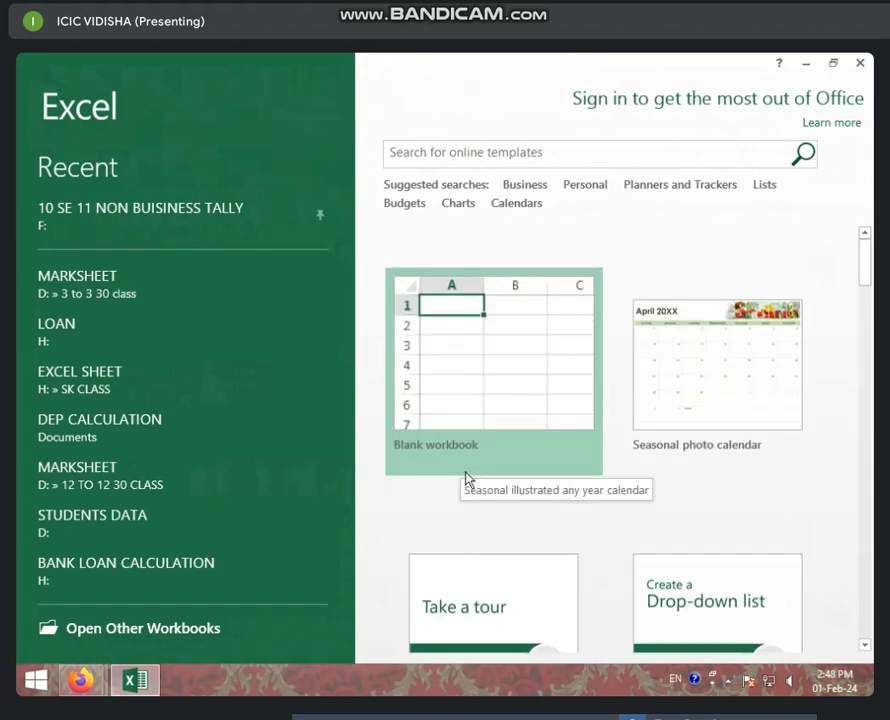
click(503, 390)
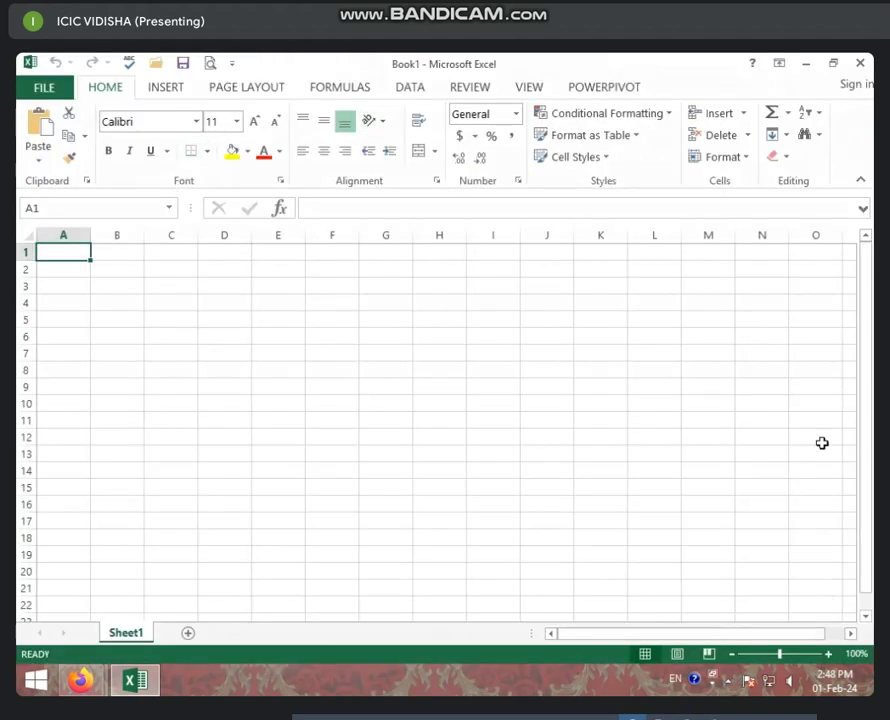
Browse the New workbook templates and preview the Organization Chart from Data template.
click(123, 272)
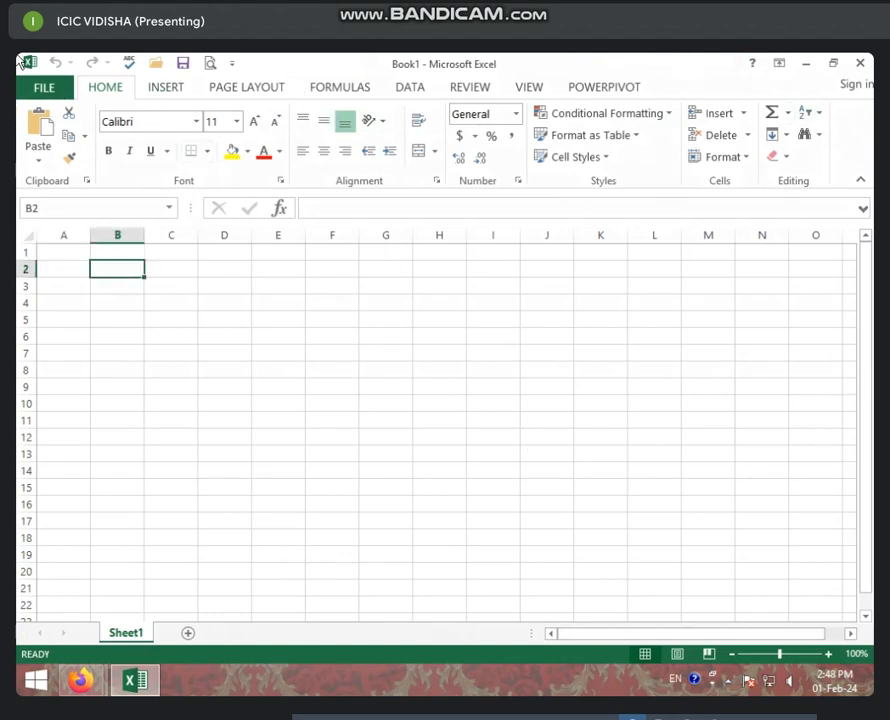
click(44, 87)
click(44, 170)
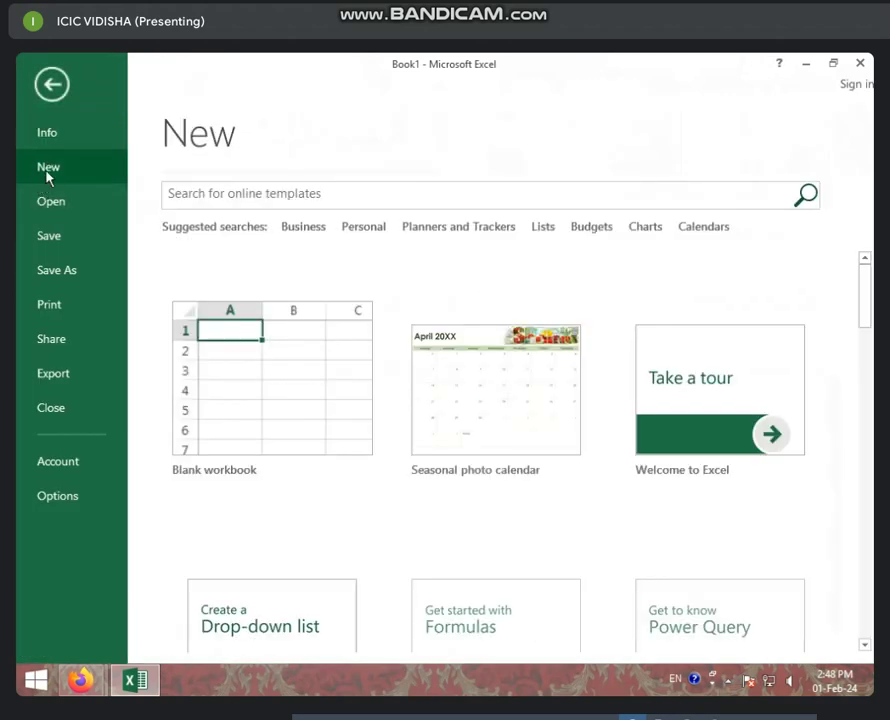
scroll(684, 538, down, 2)
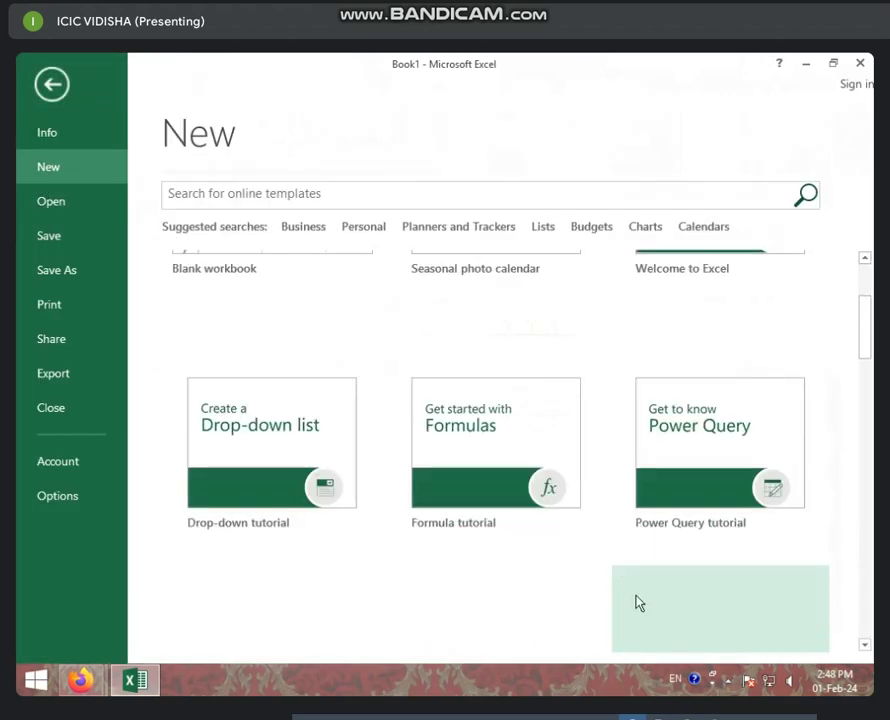
scroll(636, 600, down, 2)
scroll(509, 610, down, 1)
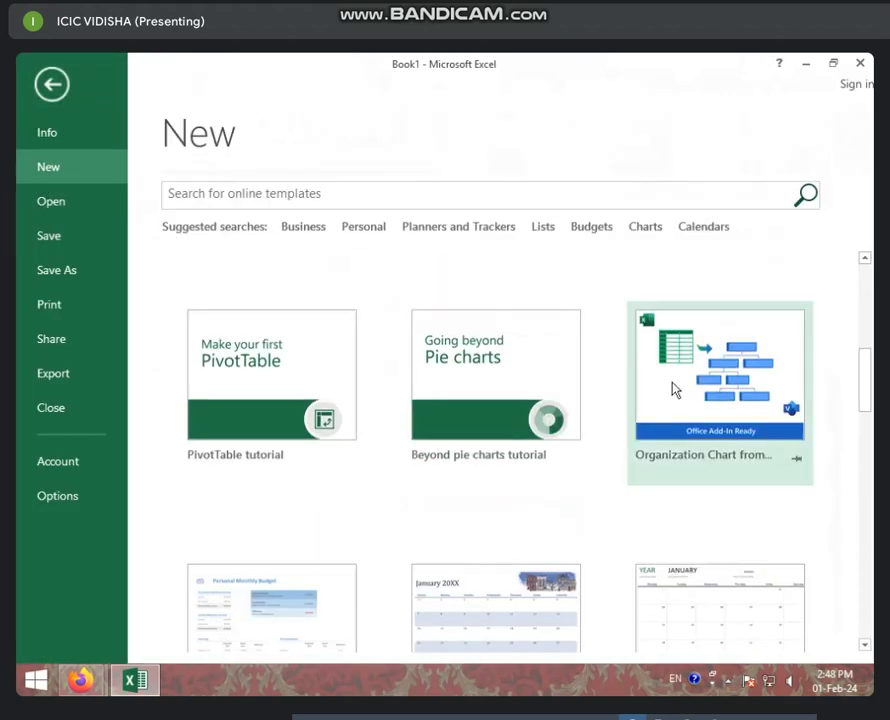
click(720, 396)
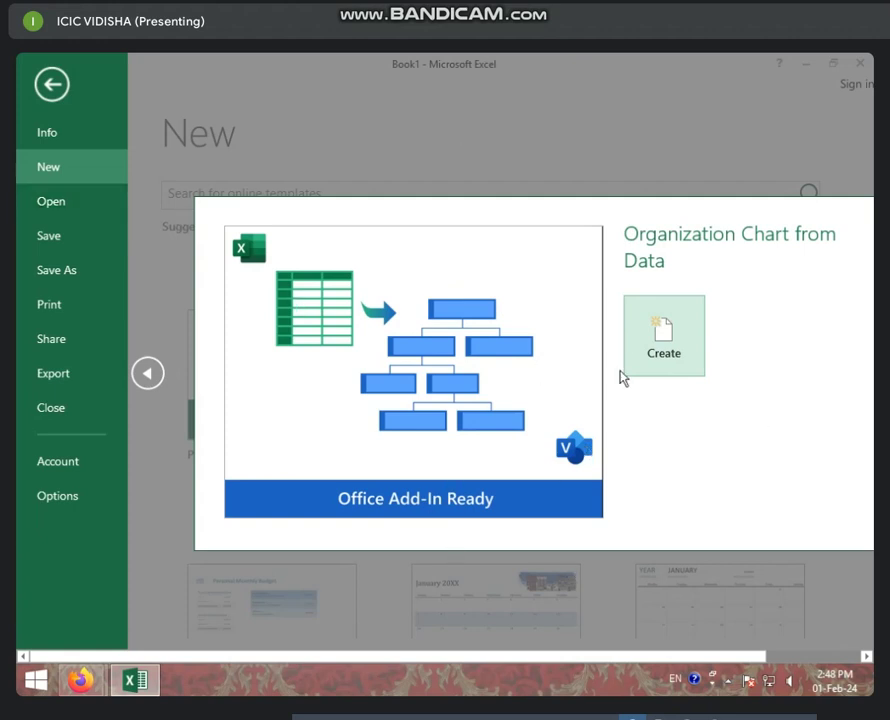
Try creating the Organization Chart from Data workbook, dismiss the download error, and close the preview.
click(663, 350)
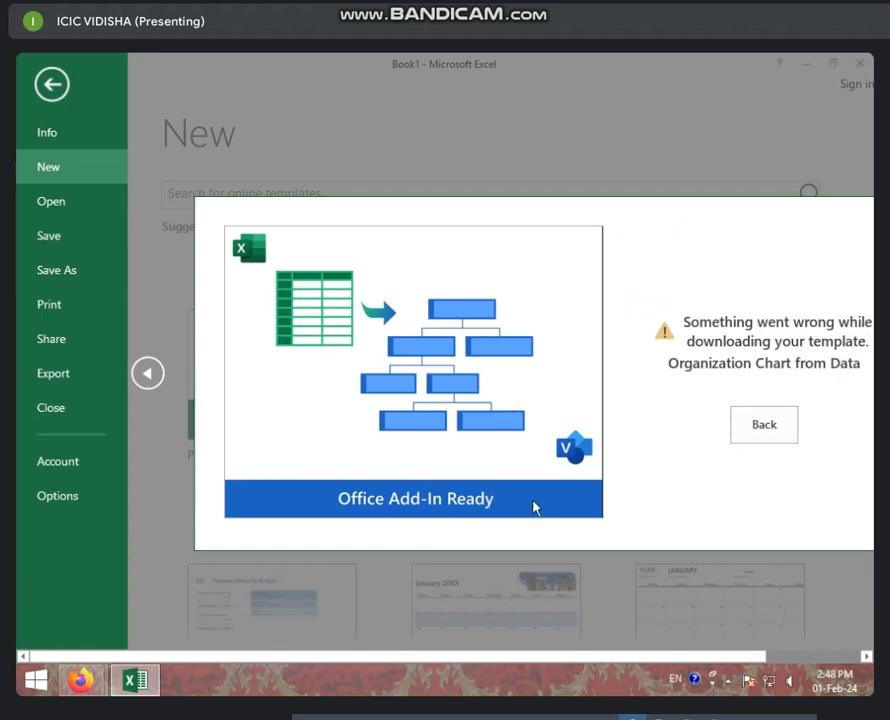
click(766, 425)
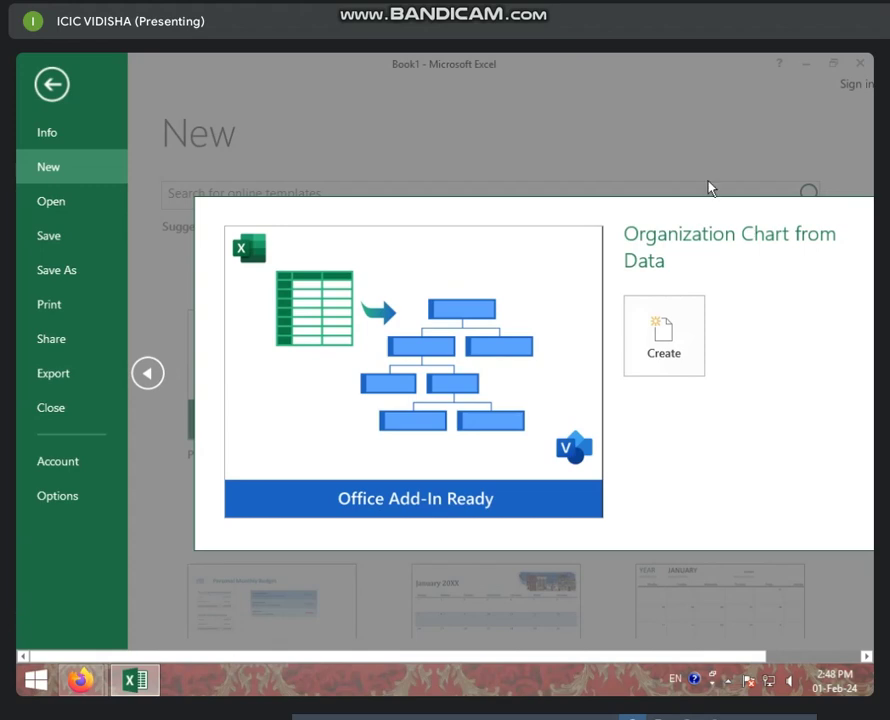
click(710, 188)
scroll(500, 485, down, 2)
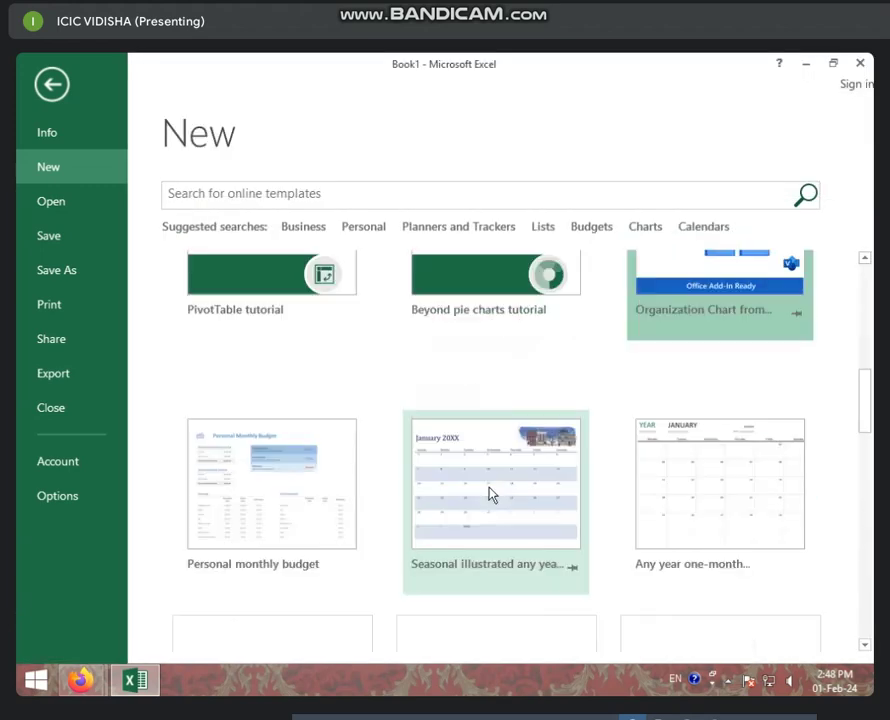
Create a new workbook from the Personal monthly budget template.
click(281, 520)
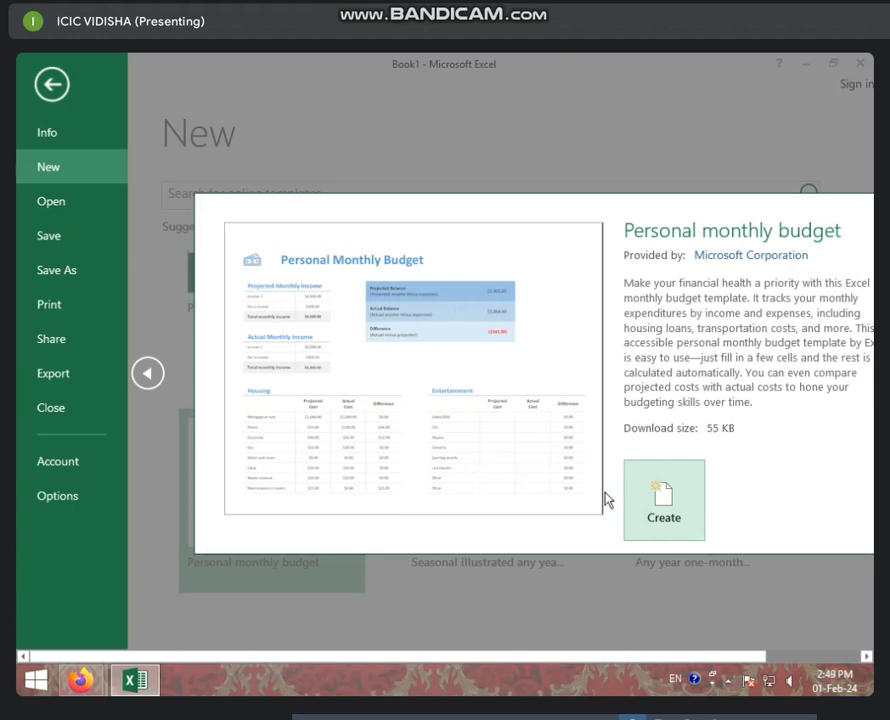
click(665, 500)
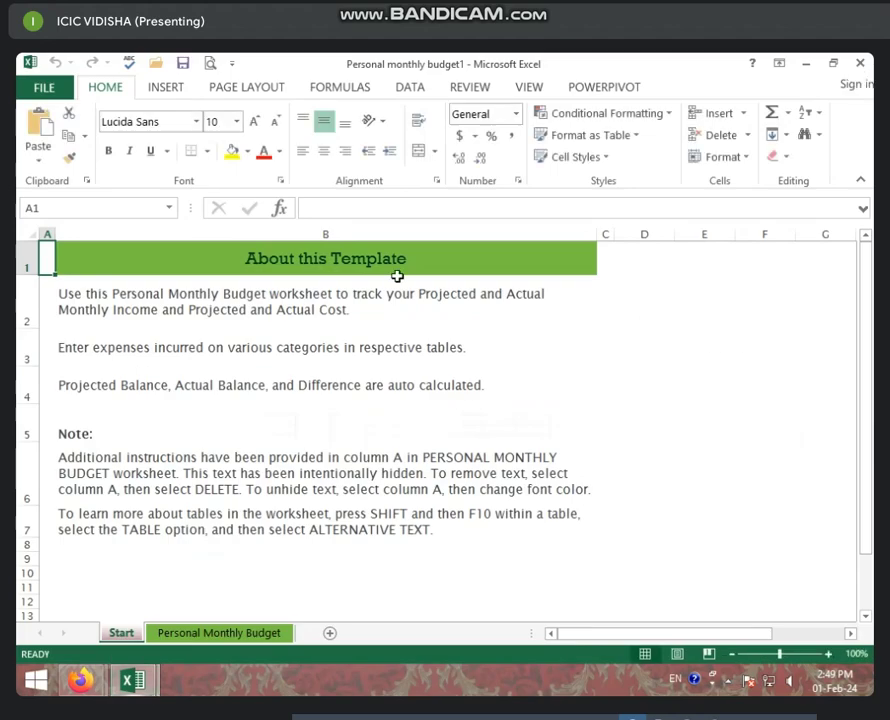
scroll(216, 480, down, 6)
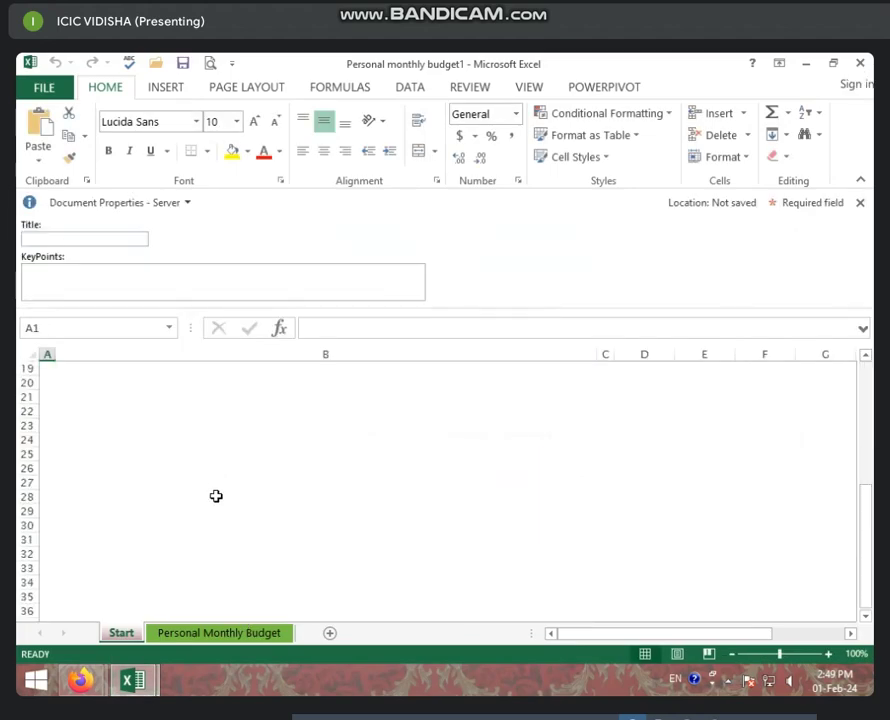
scroll(220, 500, up, 3)
scroll(224, 510, up, 3)
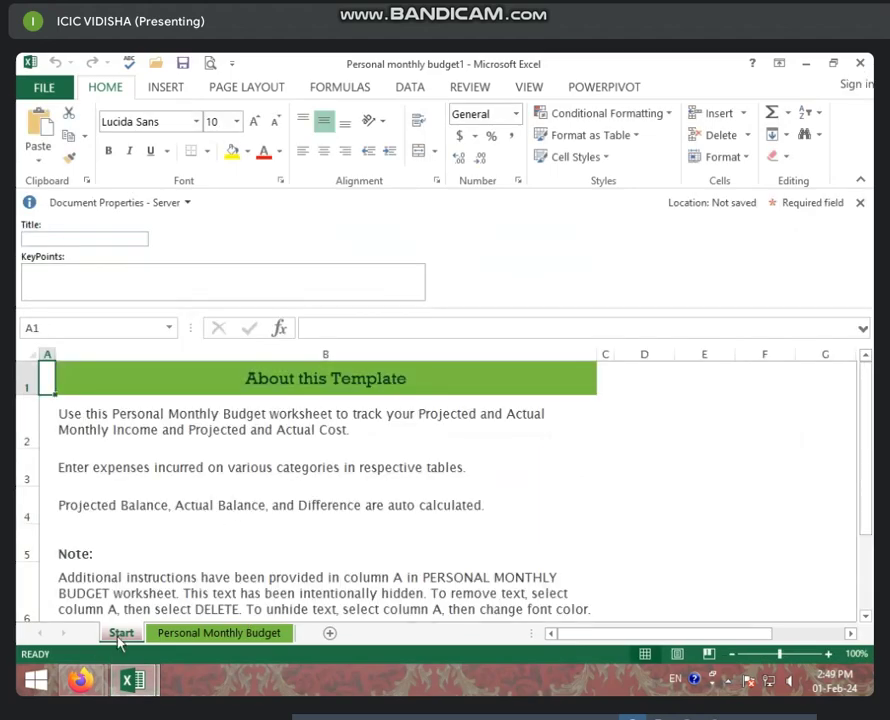
Read through the About this Template instructions and notes in cells B2 to B5.
click(91, 421)
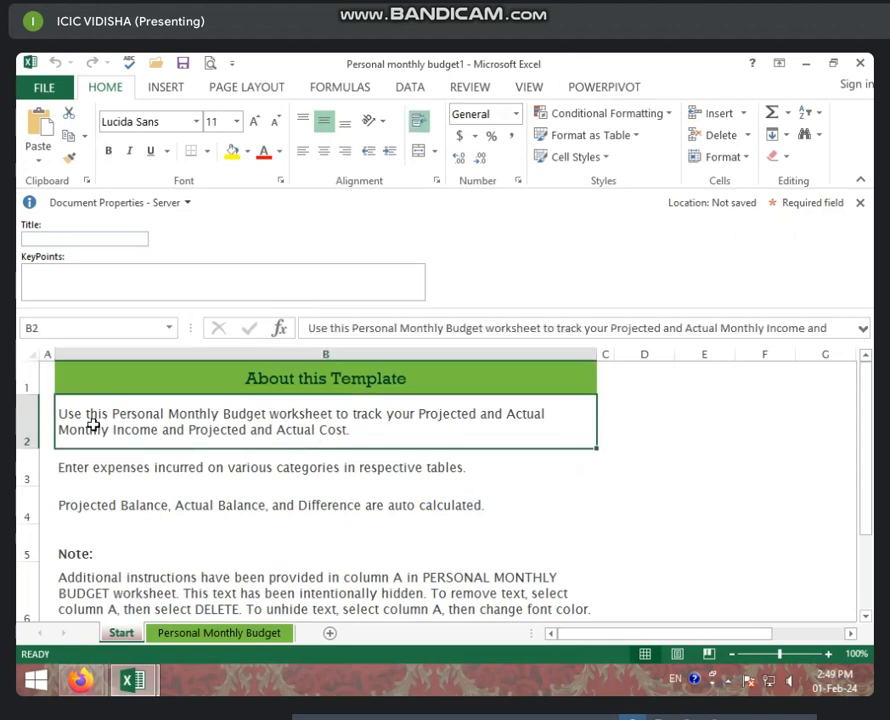
click(297, 530)
click(266, 485)
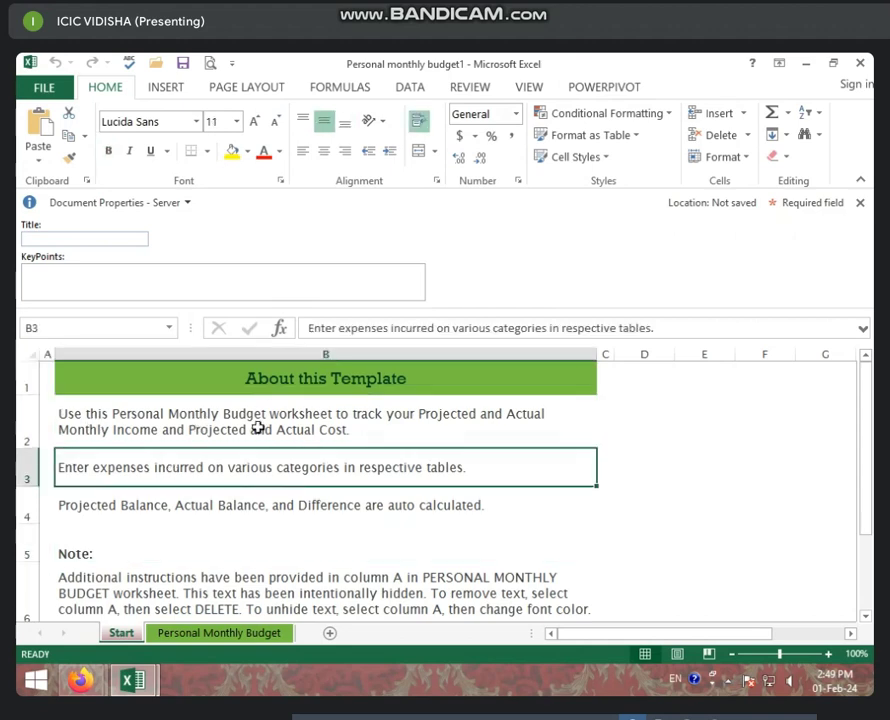
click(290, 385)
click(203, 443)
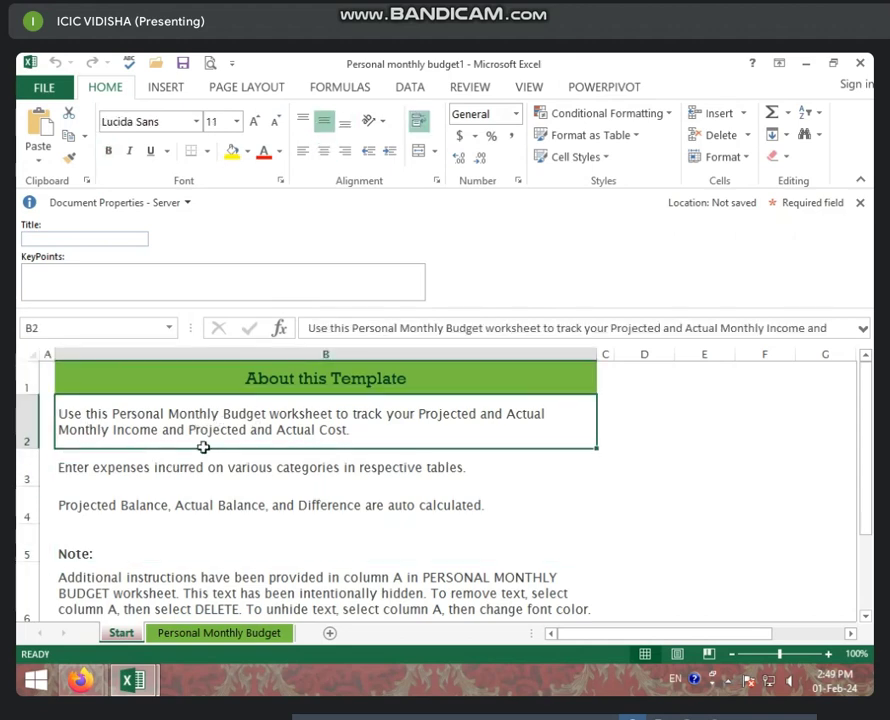
click(151, 490)
scroll(242, 516, down, 7)
scroll(254, 553, down, 3)
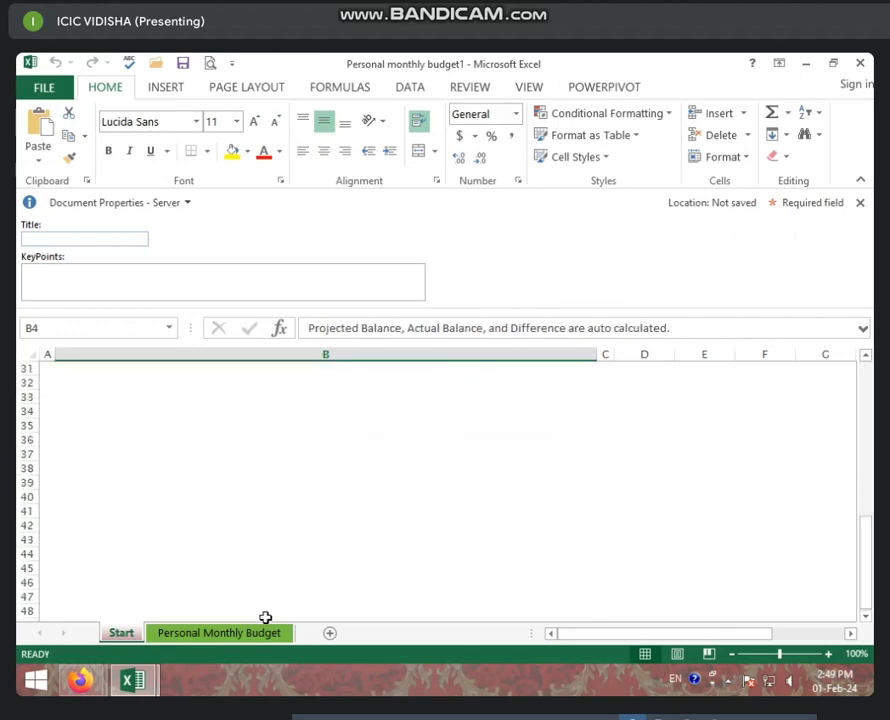
Switch to the Personal Monthly Budget sheet and zoom out to 60% to see the whole budget.
click(264, 630)
scroll(320, 530, down, 2)
scroll(318, 513, down, 1)
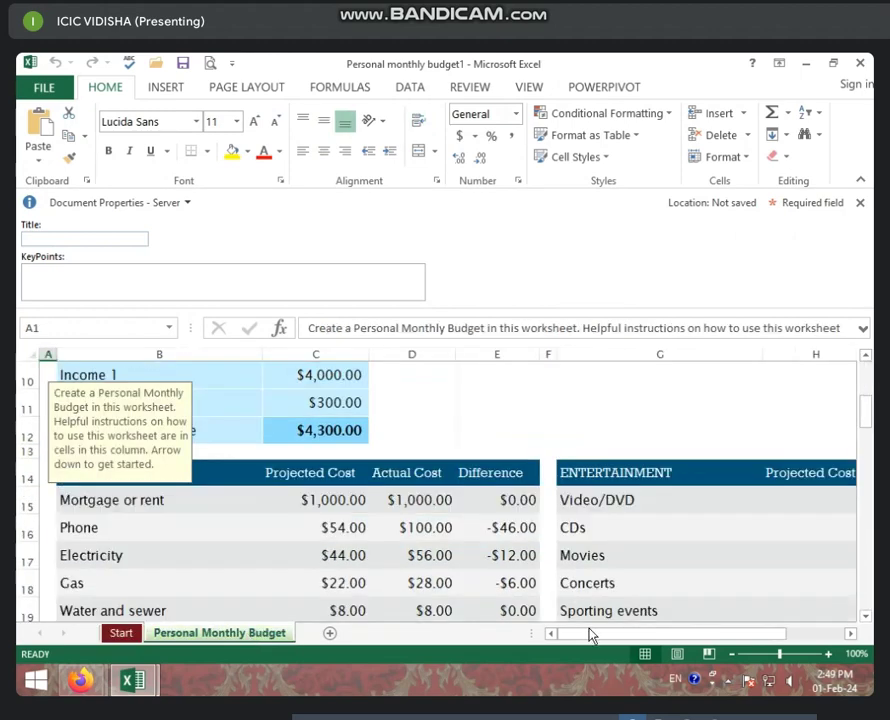
click(731, 655)
click(731, 655)
click(731, 655)
click(731, 655)
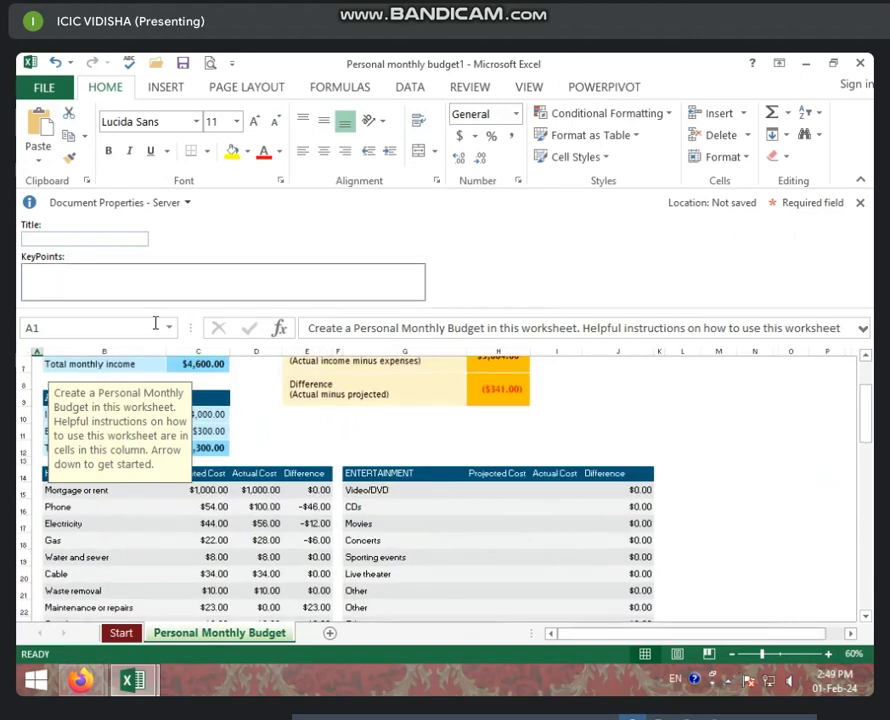
click(256, 564)
Clear the Income 1 label in B5 and the Extra income label in B6.
click(56, 446)
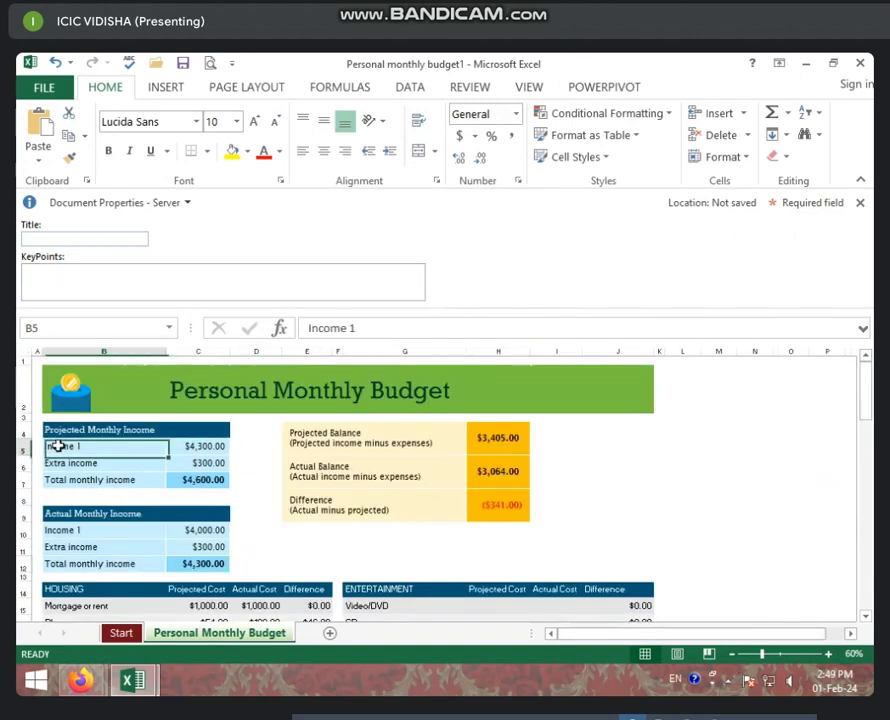
key(Delete)
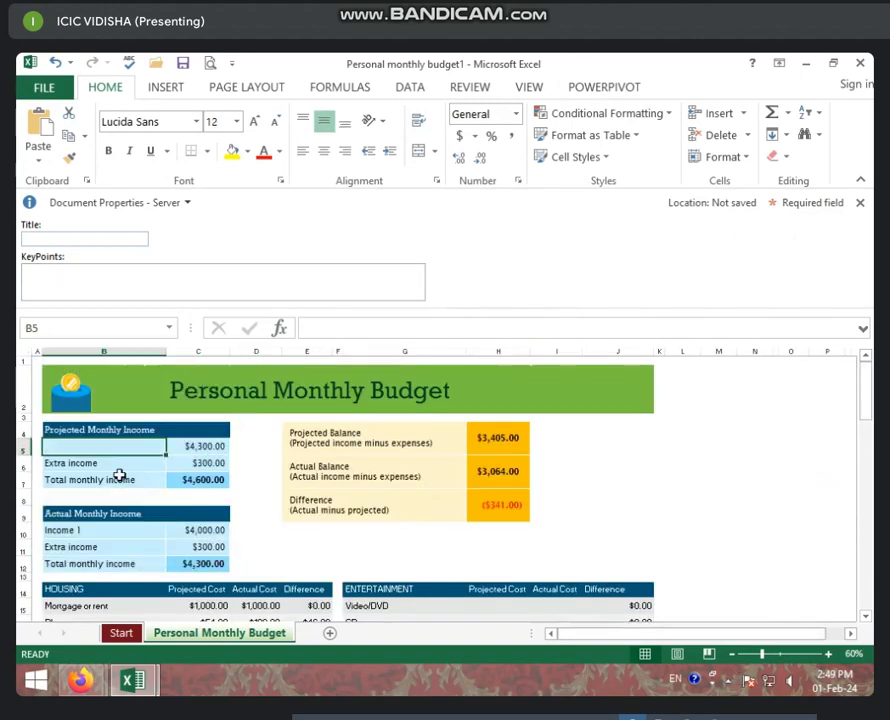
key(Down)
key(Delete)
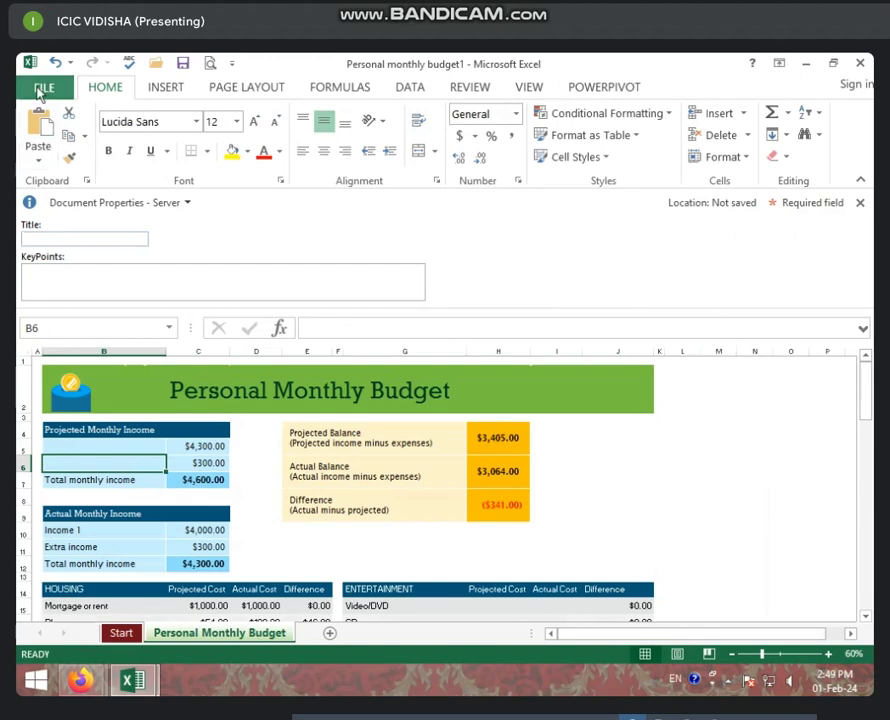
click(44, 87)
Create a new workbook from the Seasonal photo calendar template.
click(50, 170)
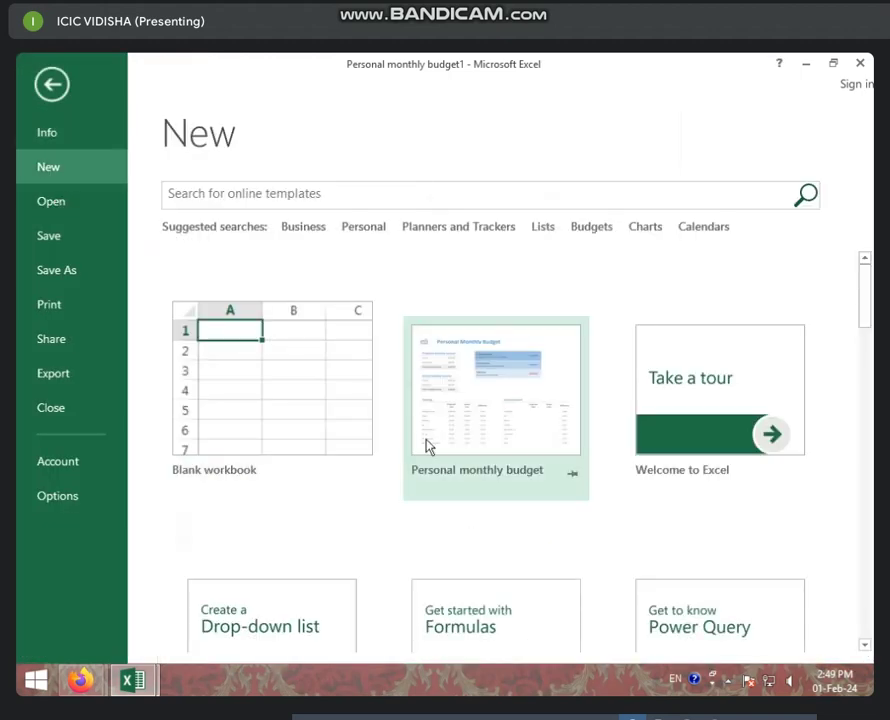
scroll(480, 470, down, 3)
scroll(500, 500, down, 2)
scroll(456, 517, down, 3)
scroll(457, 531, down, 3)
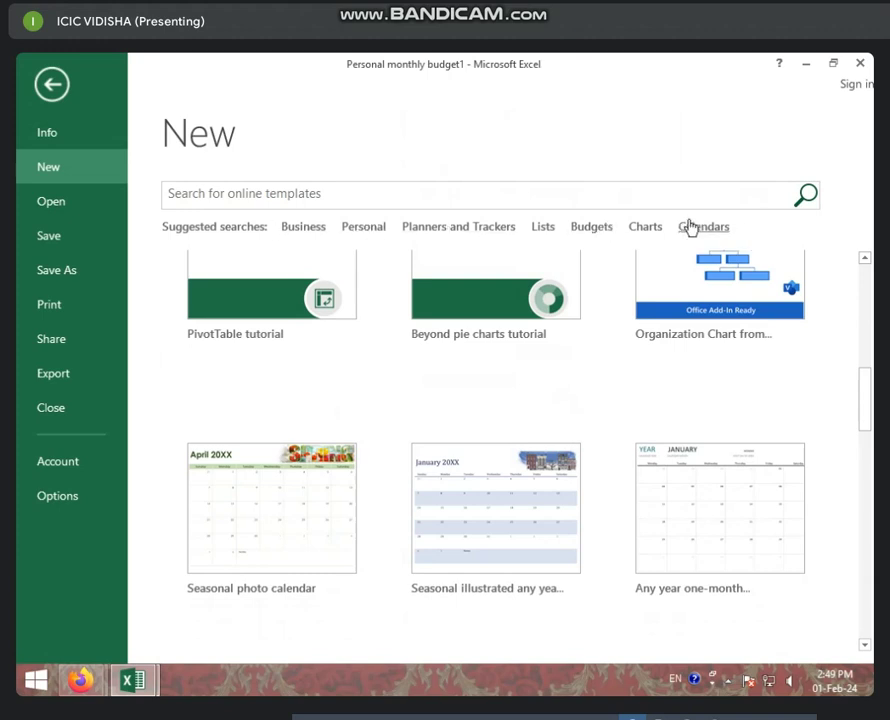
click(230, 196)
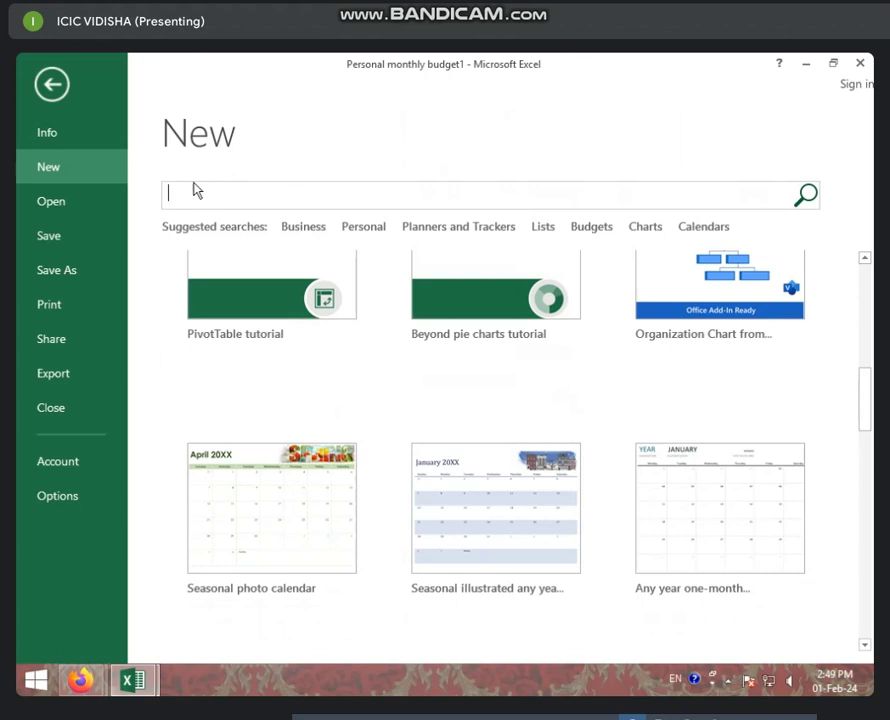
scroll(361, 491, down, 3)
scroll(361, 544, up, 2)
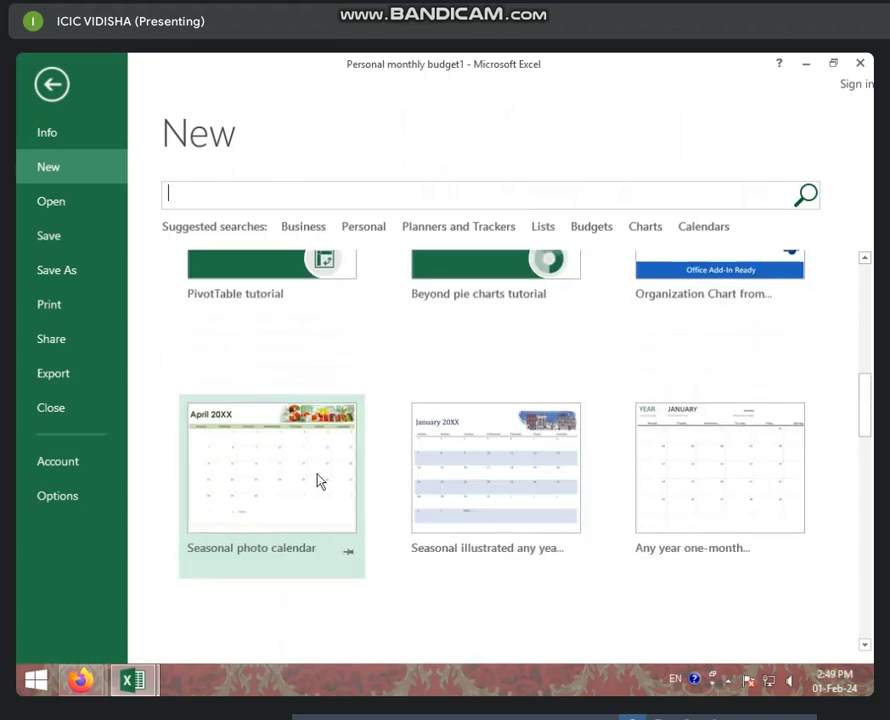
click(272, 503)
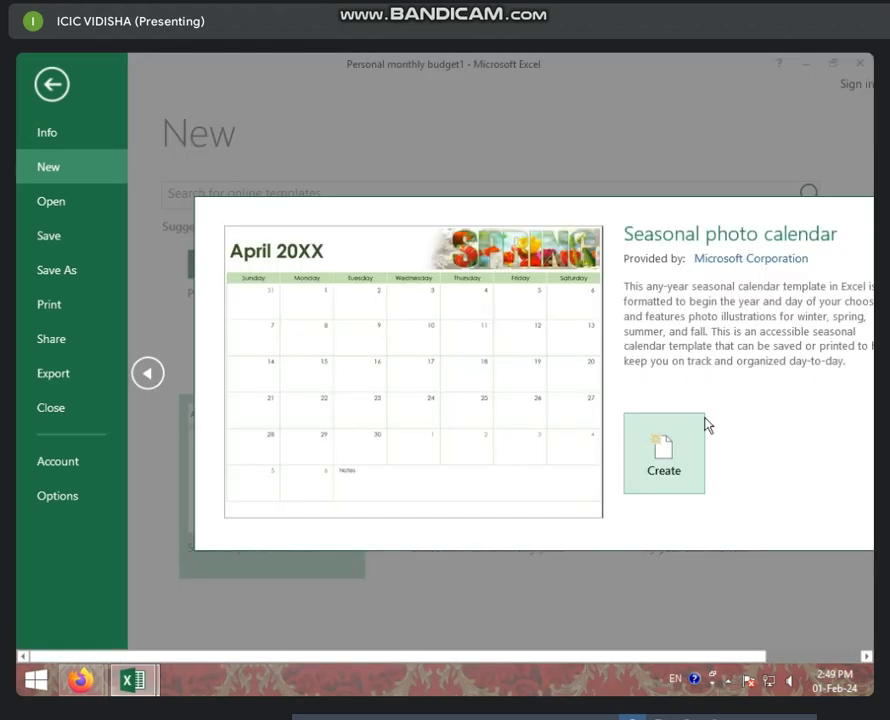
click(664, 446)
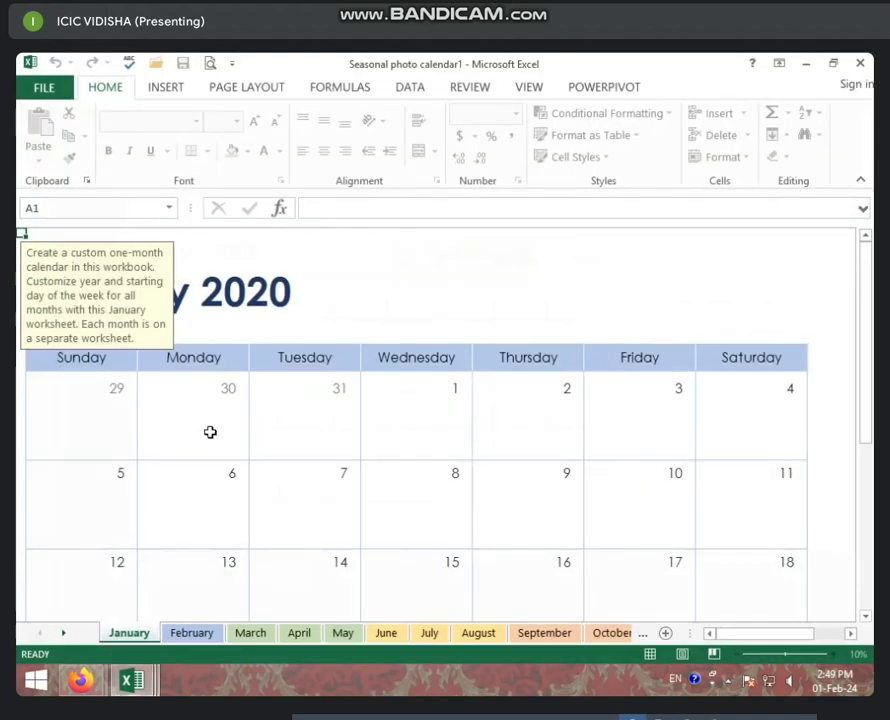
Inspect the January 2020 title formula in B2, highlighting its CalendarYear reference, then browse the calendar.
click(209, 431)
click(110, 294)
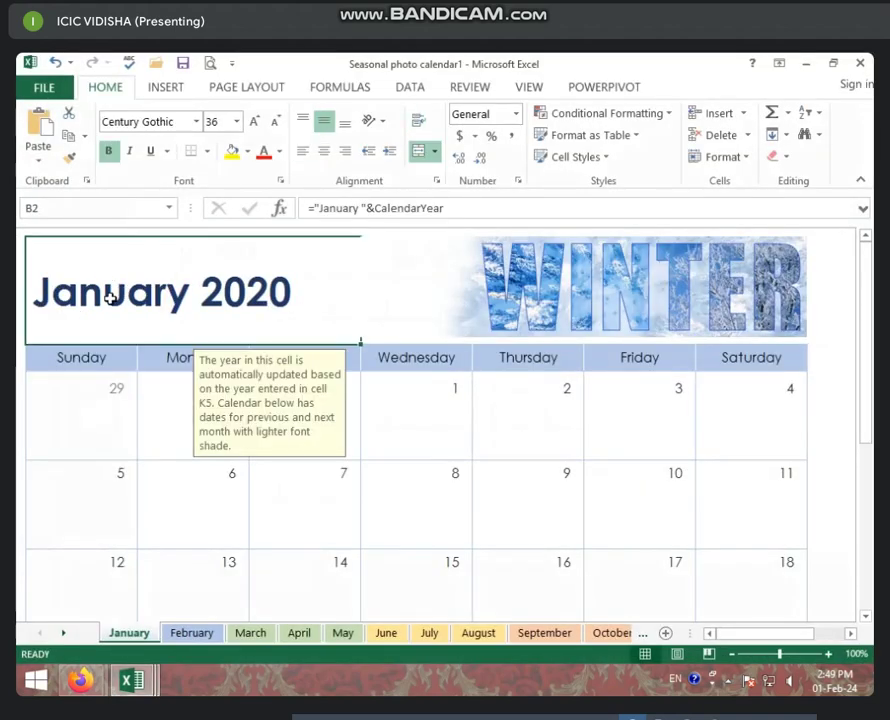
double_click(207, 291)
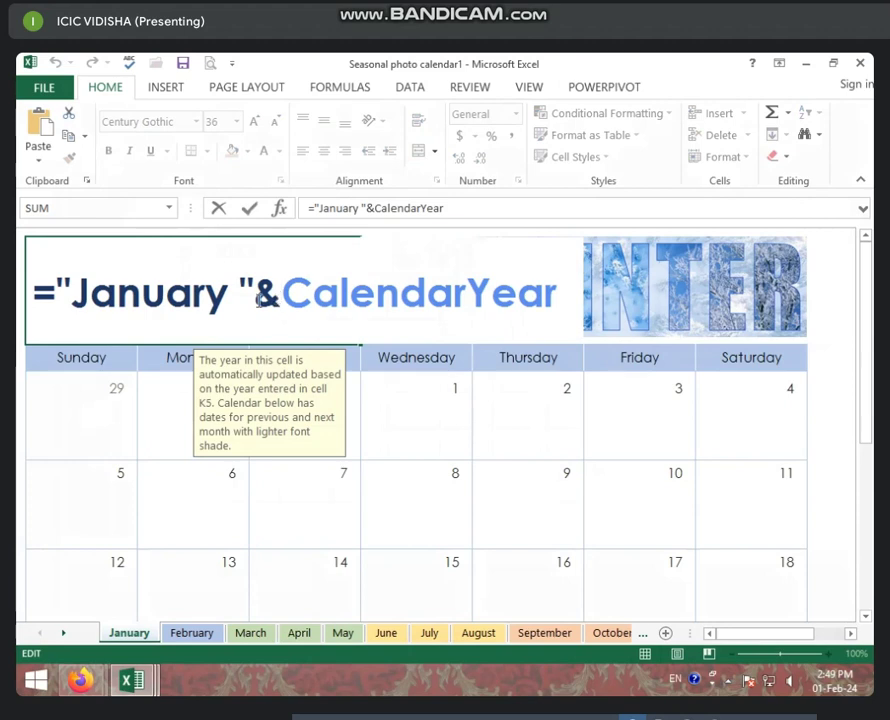
click(360, 293)
drag(283, 293, 558, 293)
click(620, 406)
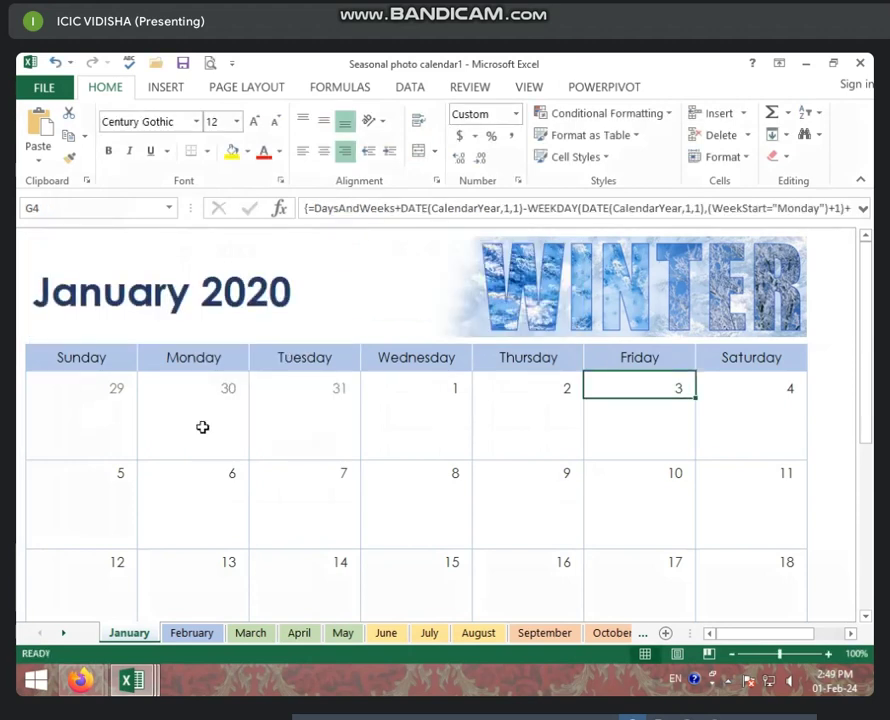
click(70, 420)
scroll(199, 461, down, 1)
scroll(324, 486, down, 2)
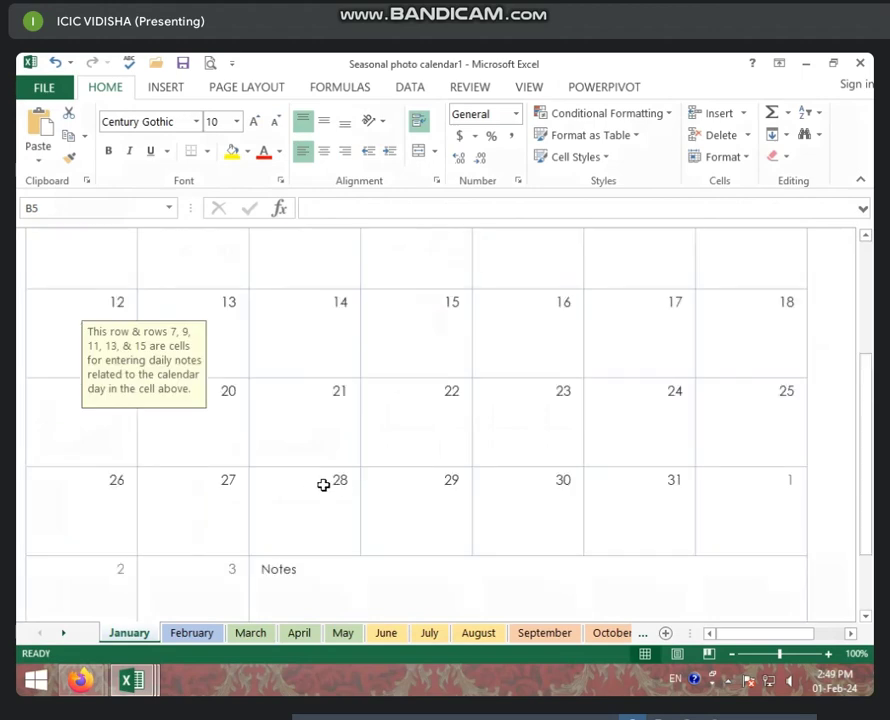
scroll(324, 486, up, 3)
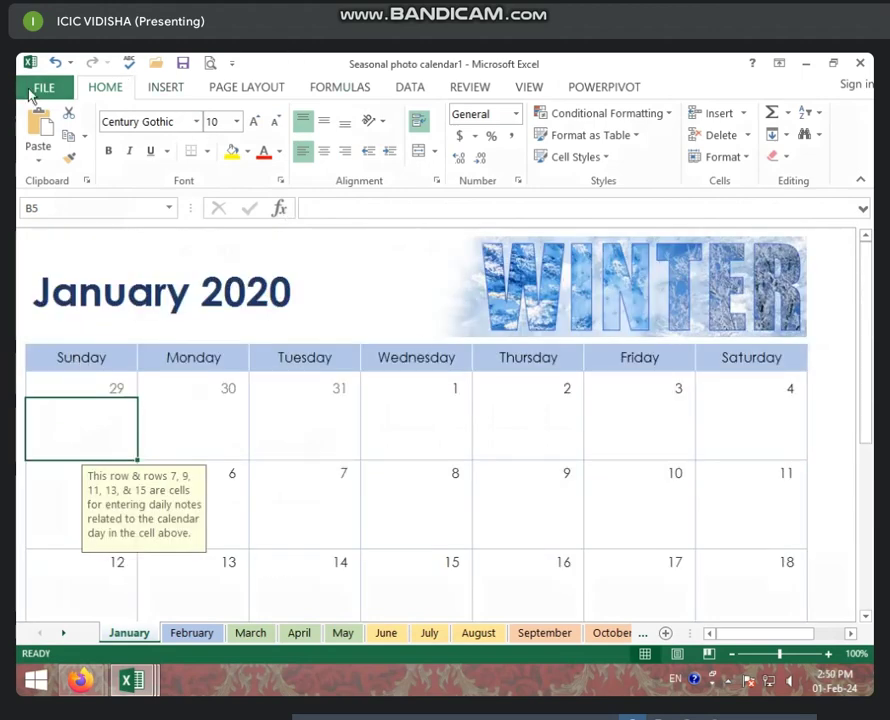
Create a new blank workbook, Book2.
click(40, 89)
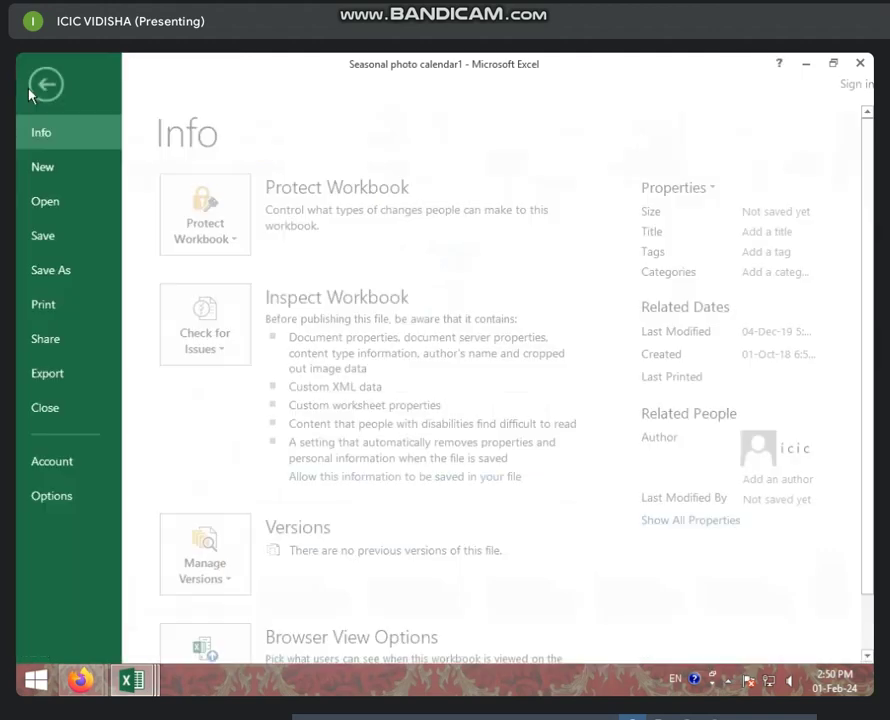
click(57, 172)
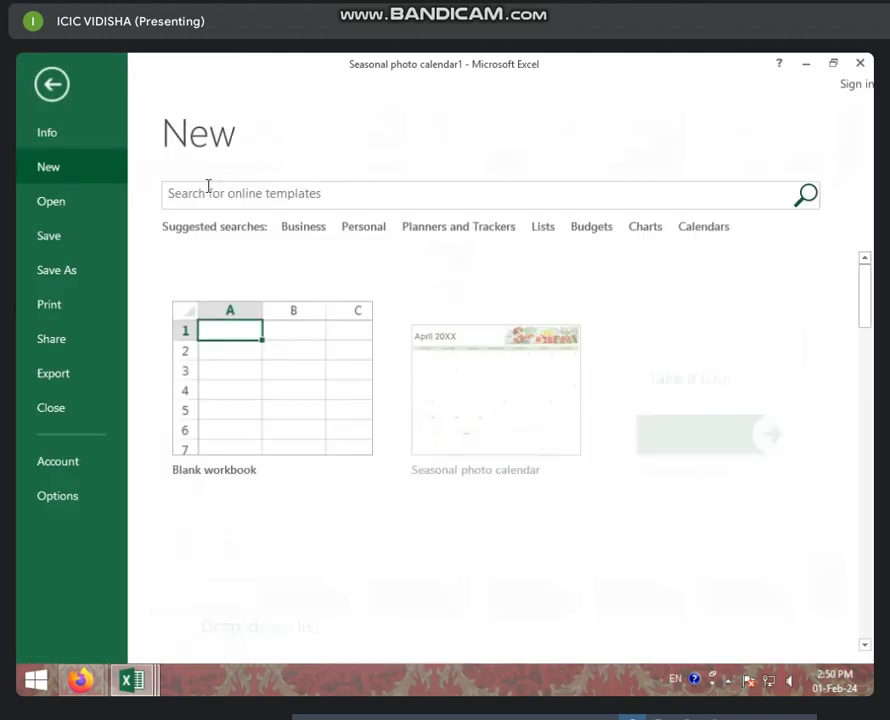
click(294, 384)
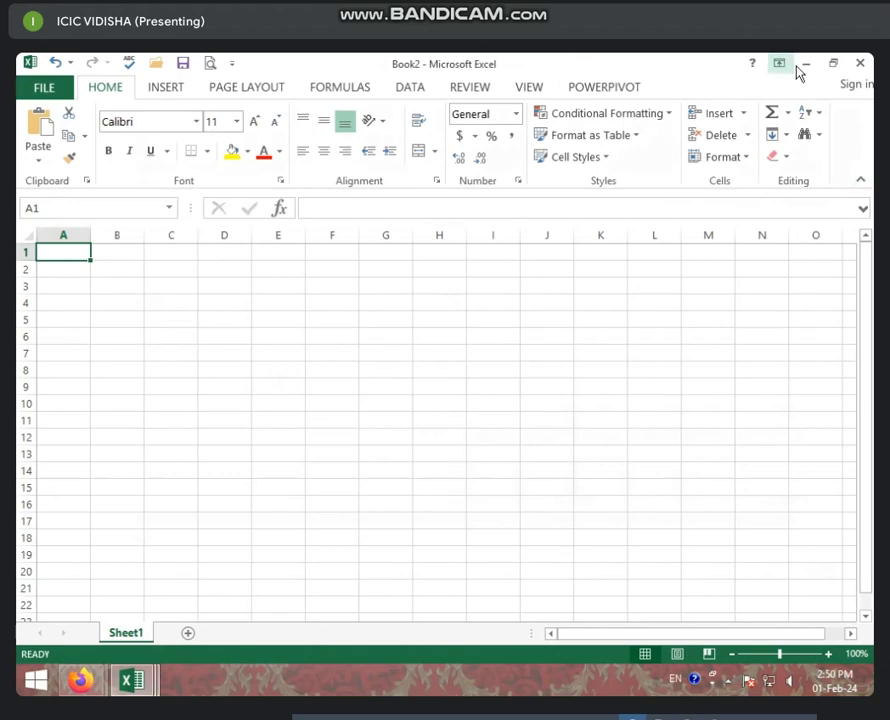
Close Book2, the calendar, the budget and Book1, choosing Don't Save when prompted.
click(860, 63)
click(860, 63)
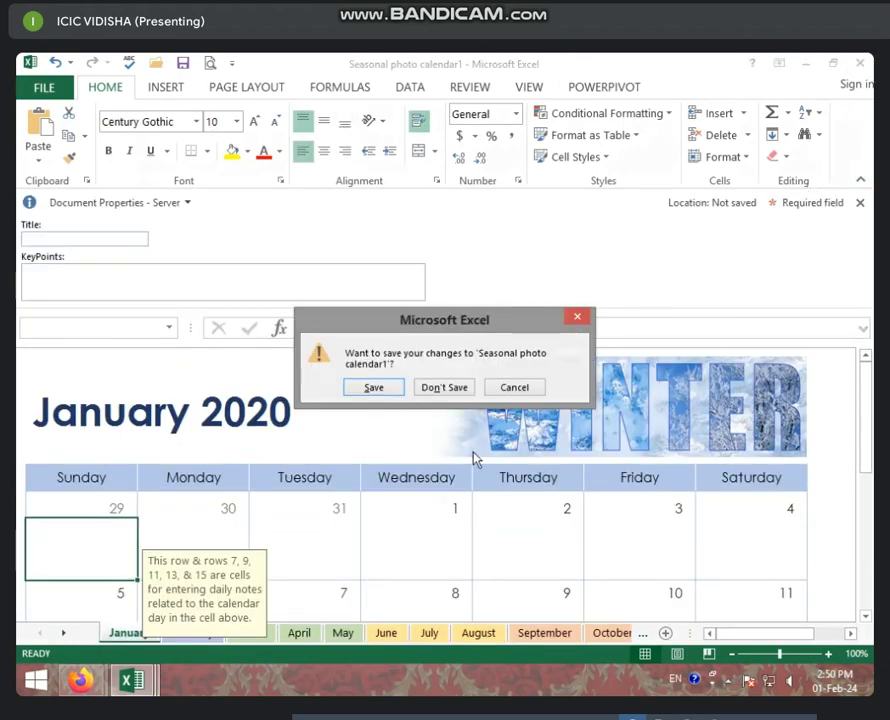
click(454, 387)
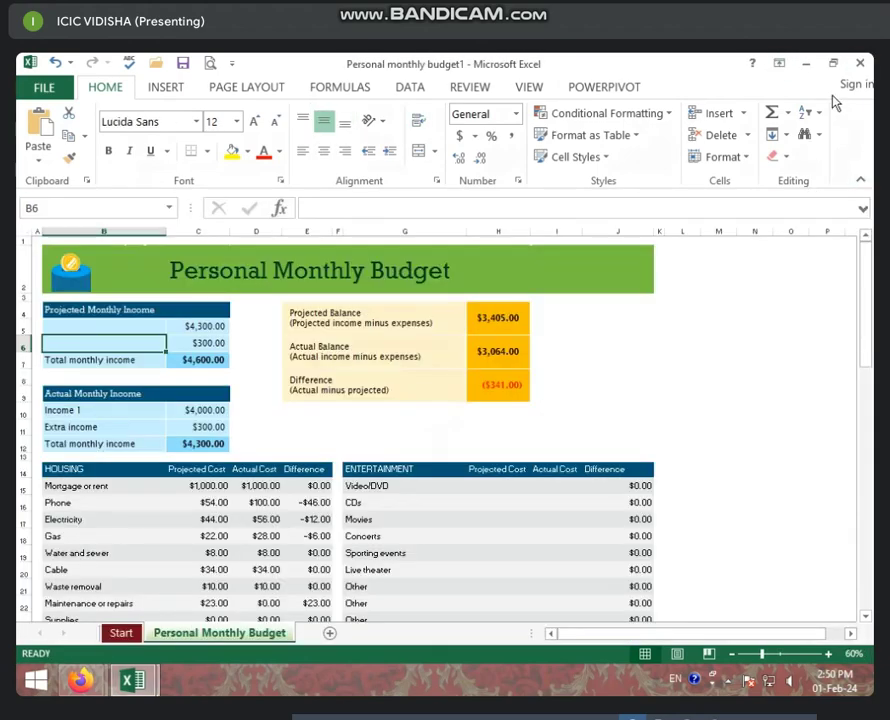
click(860, 63)
click(454, 387)
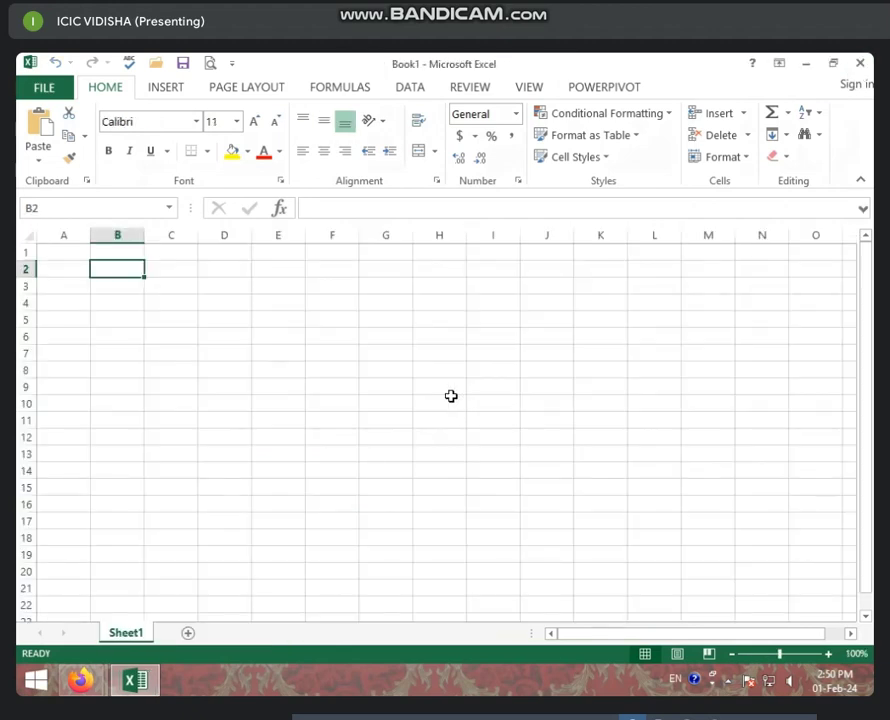
click(860, 63)
Quit Excel, relaunch Excel 2013 from the desktop shortcut, and start a blank Book1 workbook.
click(864, 62)
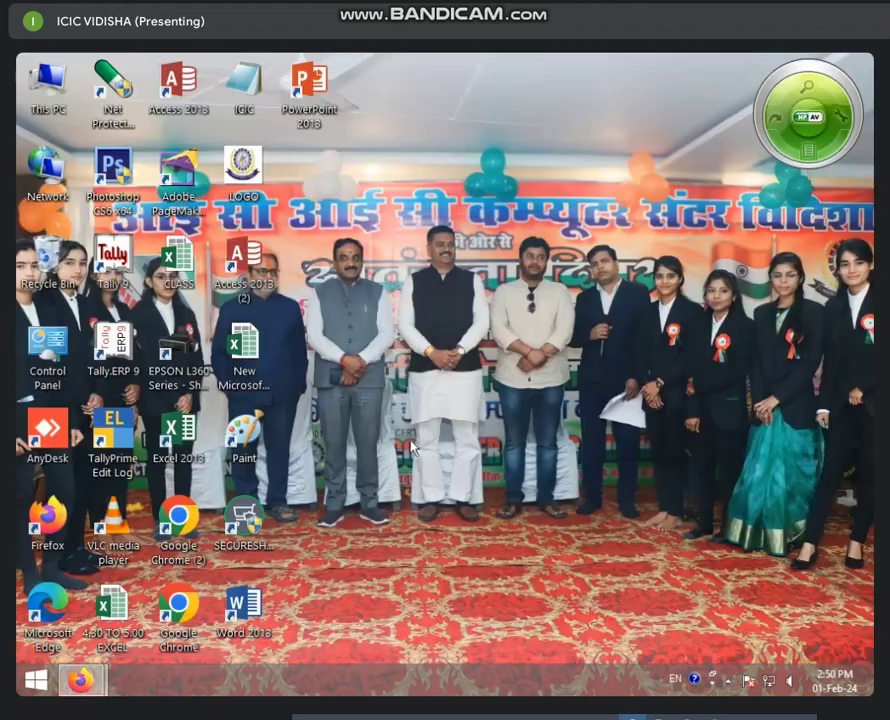
double_click(178, 430)
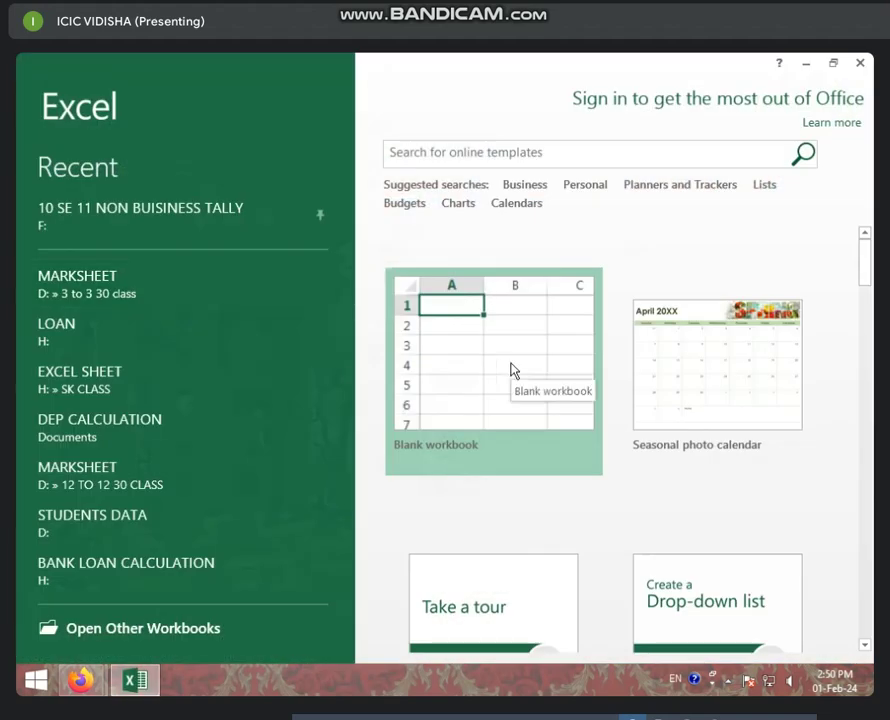
click(511, 369)
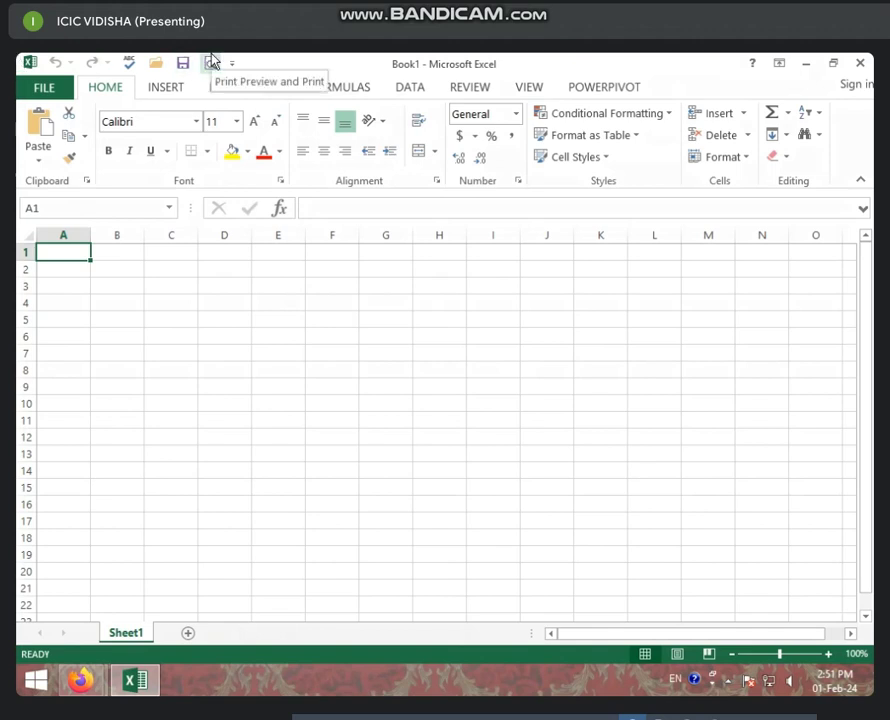
Glance at the recent workbooks list, then open the Customize Quick Access Toolbar menu.
click(153, 66)
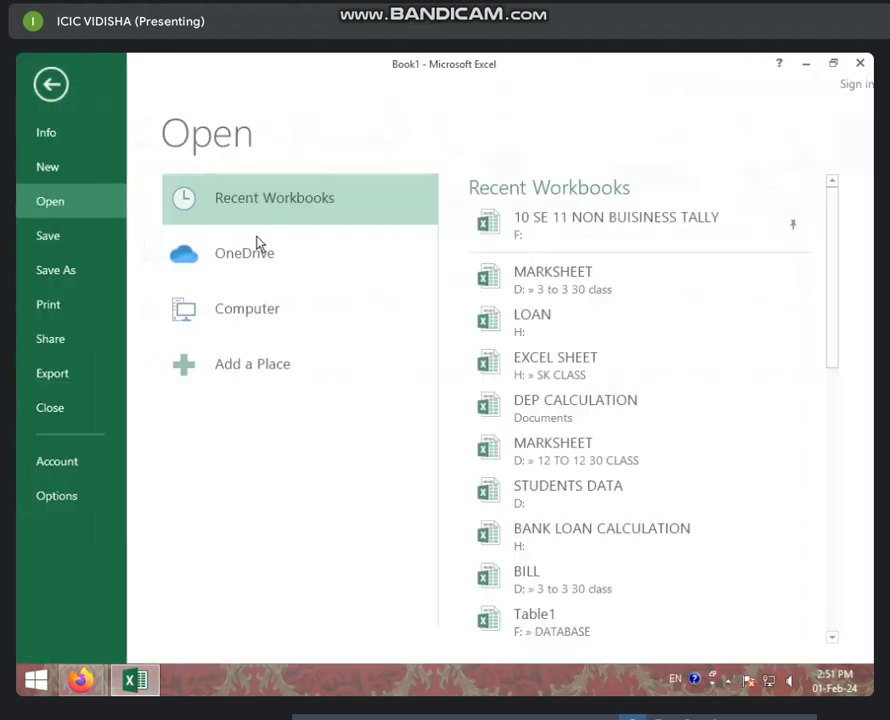
click(54, 86)
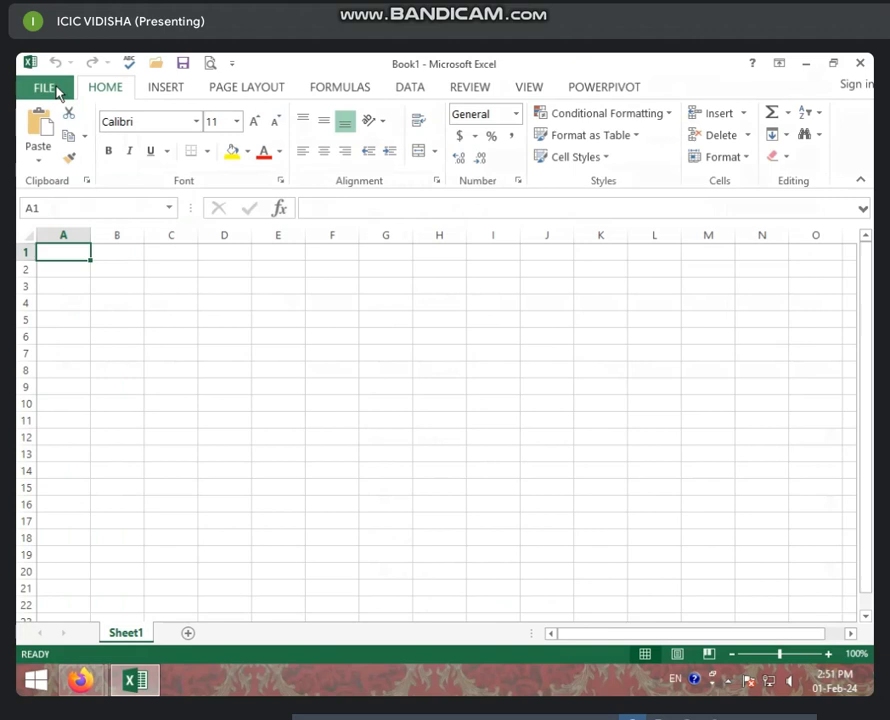
click(231, 64)
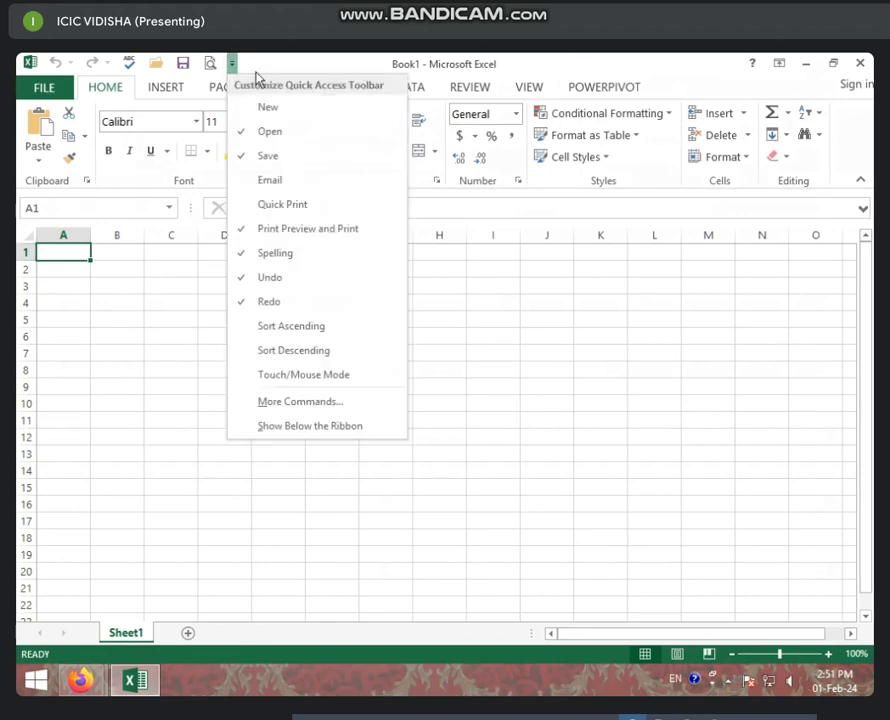